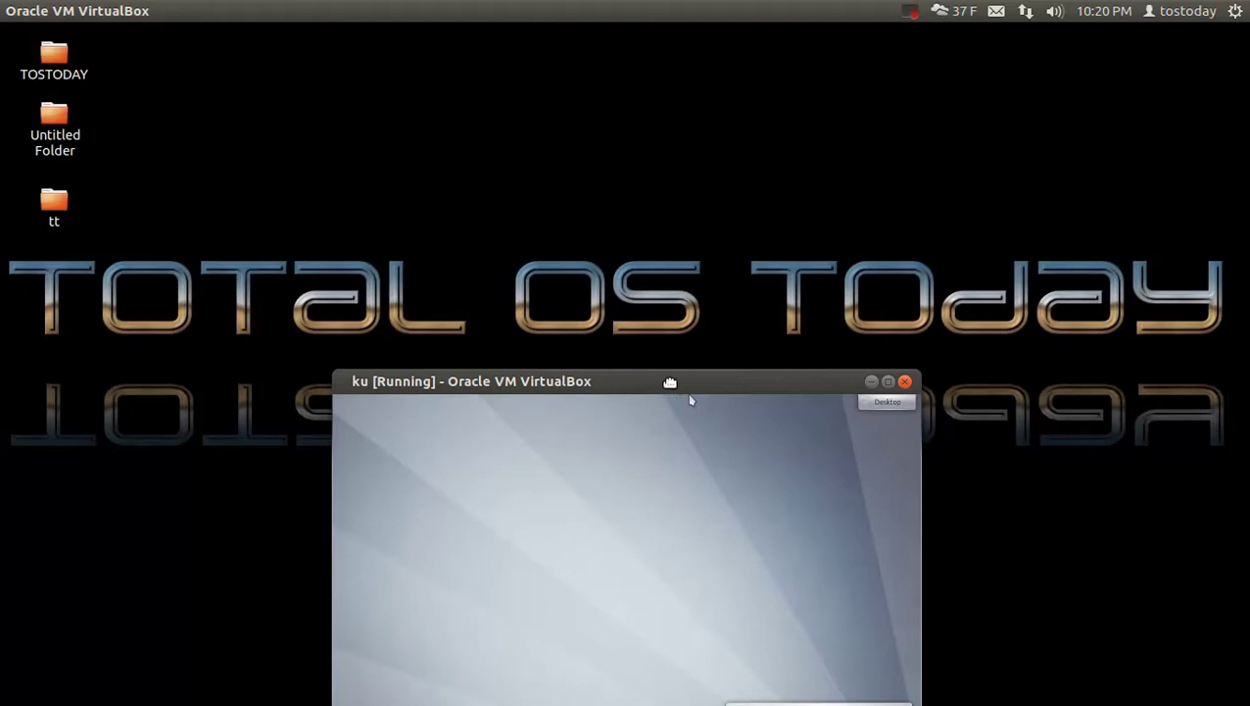
Move the ku virtual machine window up to the top edge of the screen.
left_click_drag(670, 382, 759, 20)
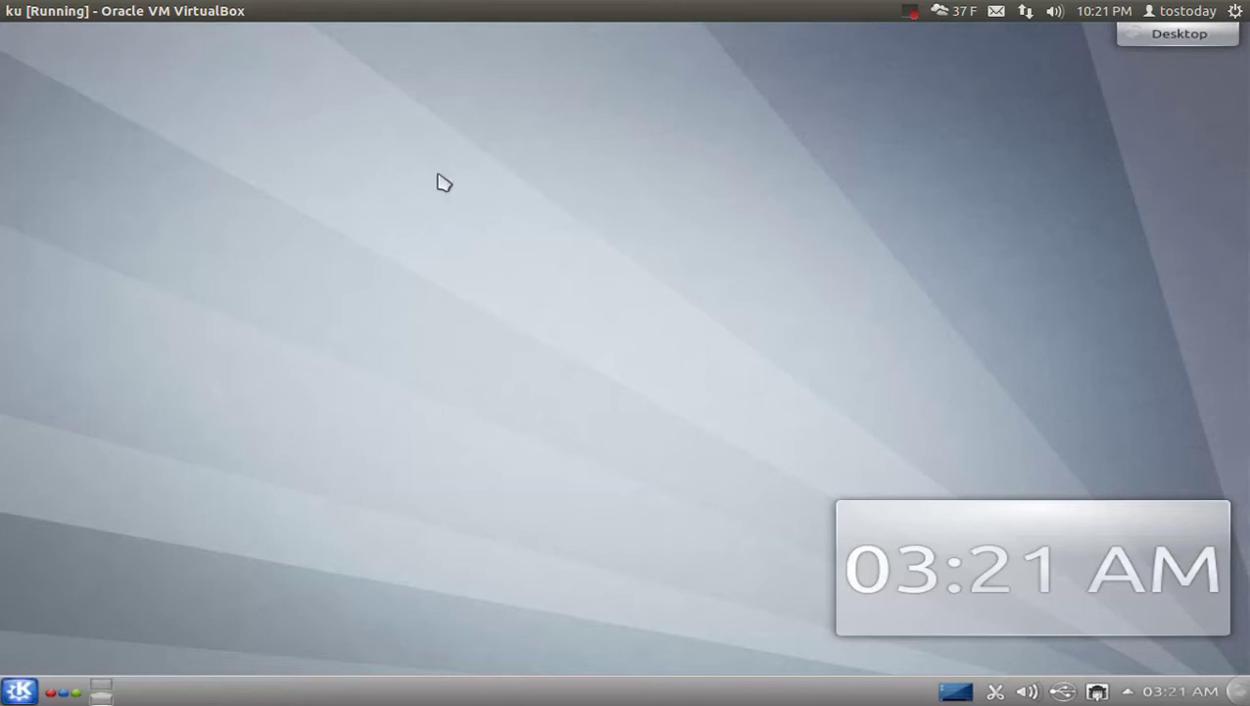
Add the Hardware Info widget to the right side of the desktop and close the widget browser.
mouse_move(1164, 558)
right_click(500, 194)
left_click(568, 231)
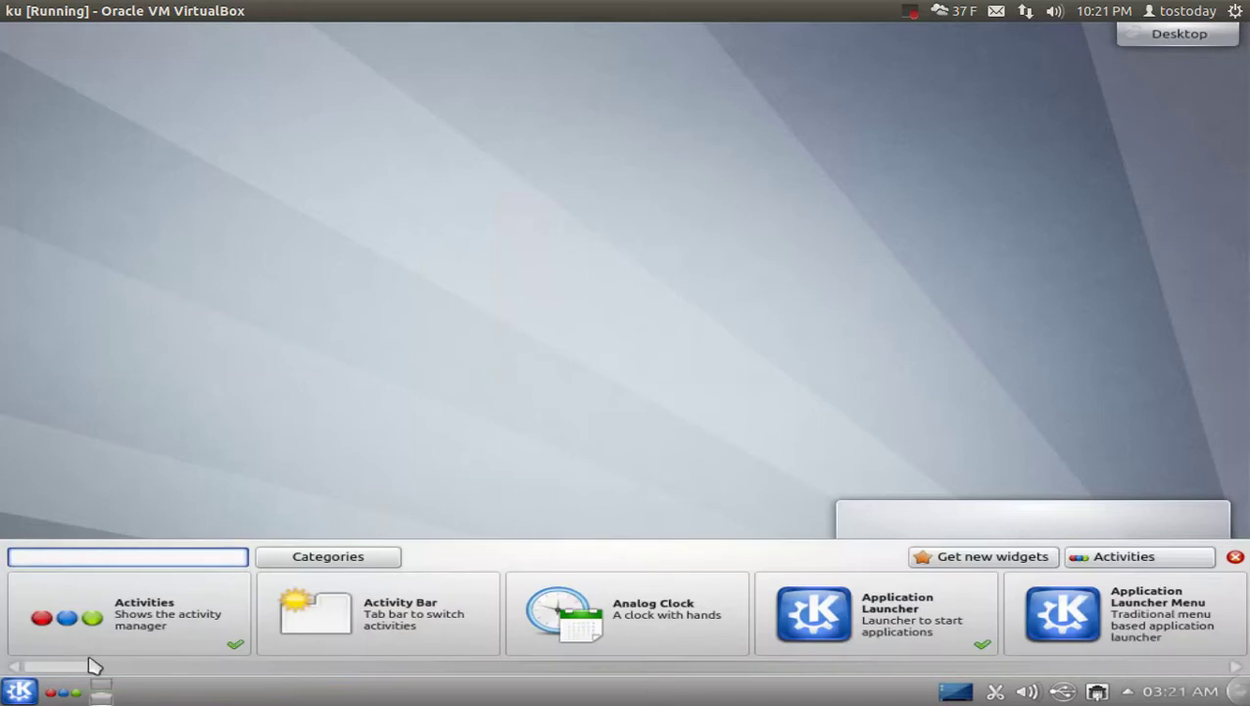
left_click_drag(80, 653, 460, 686)
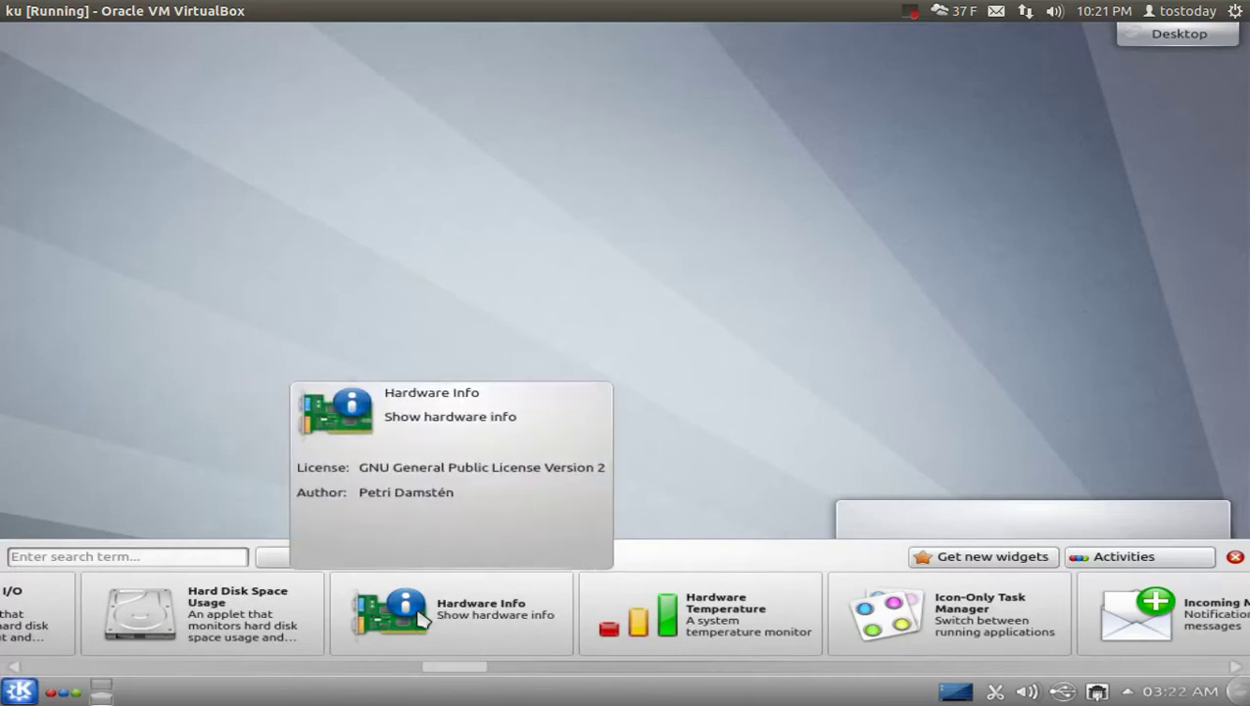
left_click_drag(428, 615, 985, 193)
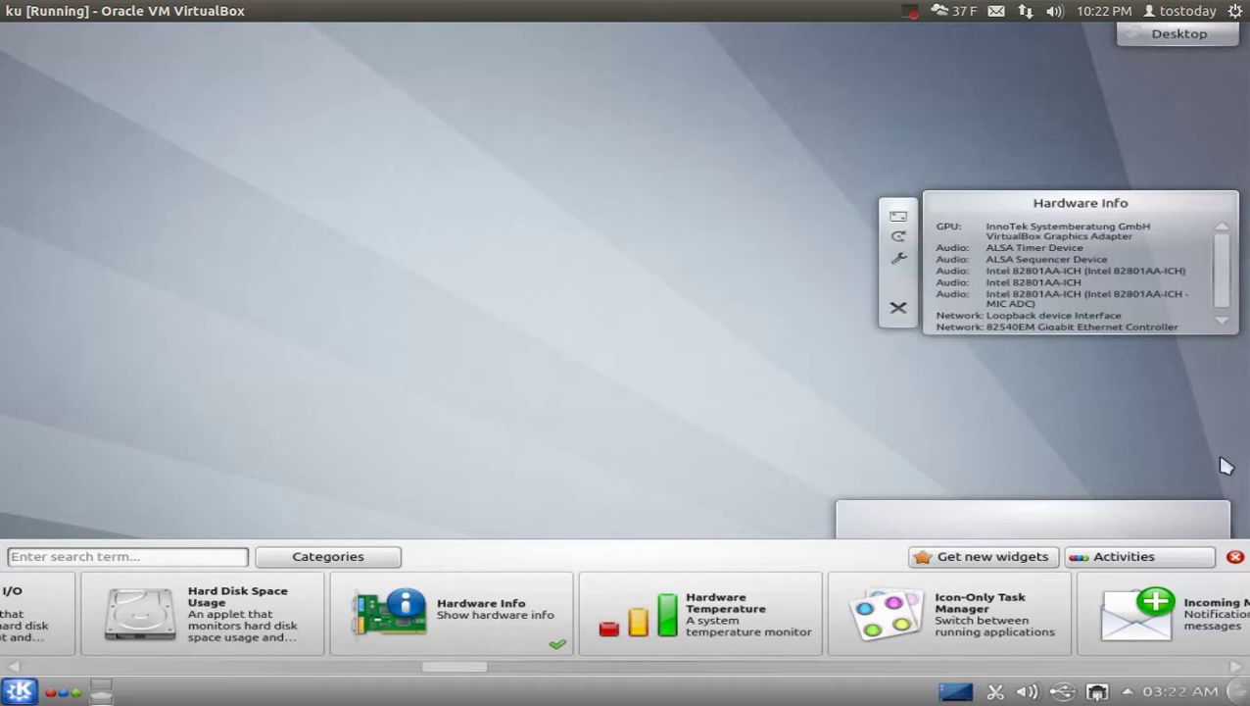
left_click(1236, 557)
Enlarge the Hardware Info widget slightly and remove it from the desktop.
mouse_move(1060, 256)
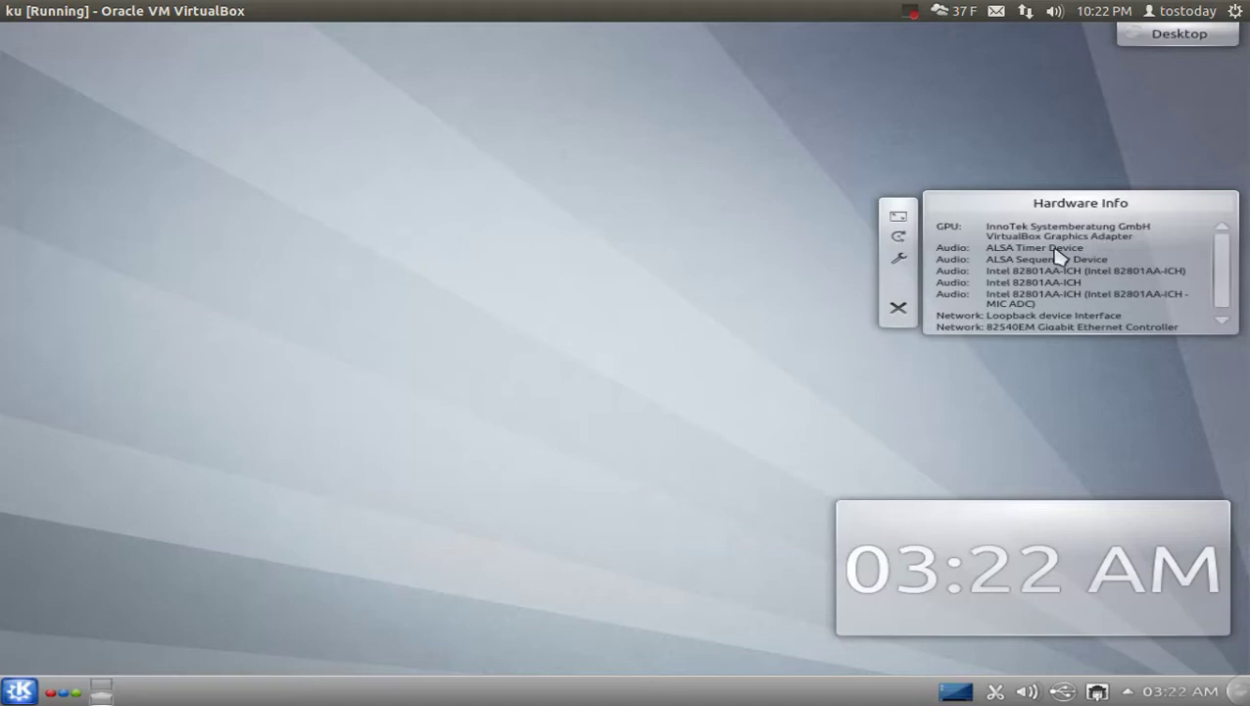
left_click_drag(899, 216, 878, 196)
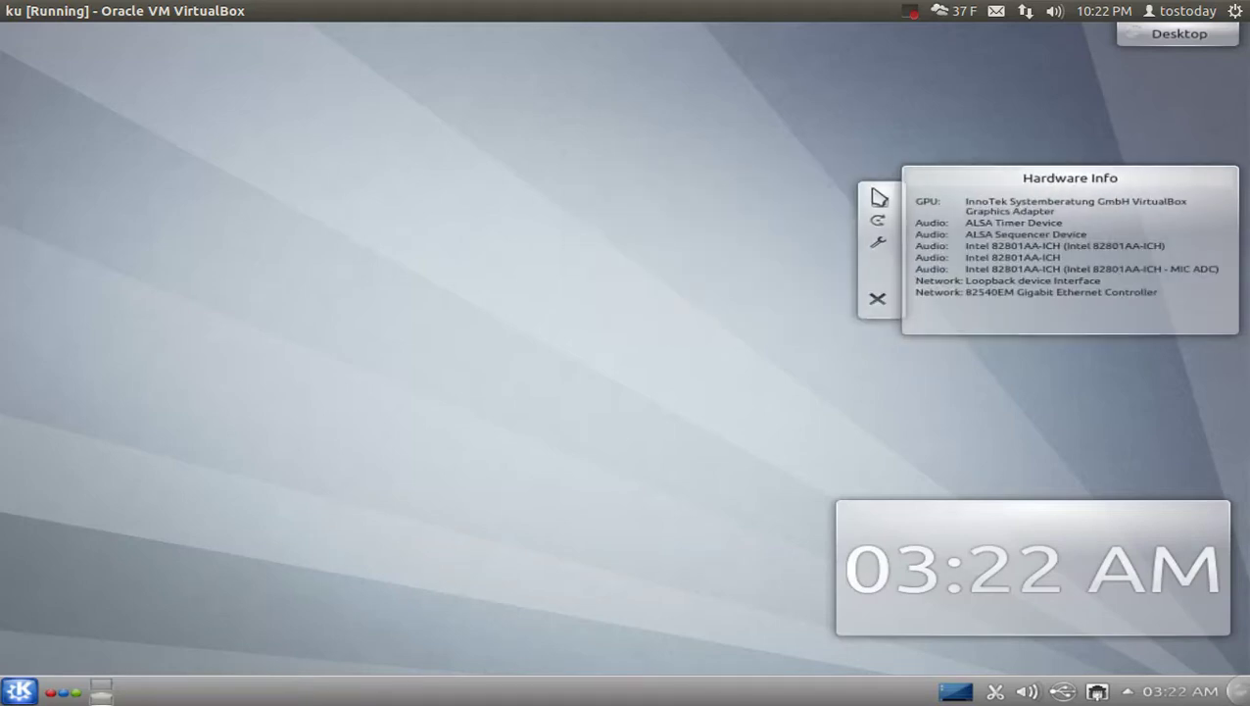
left_click(879, 299)
Shrink the digital clock widget slightly and move it to the upper middle of the desktop.
mouse_move(885, 630)
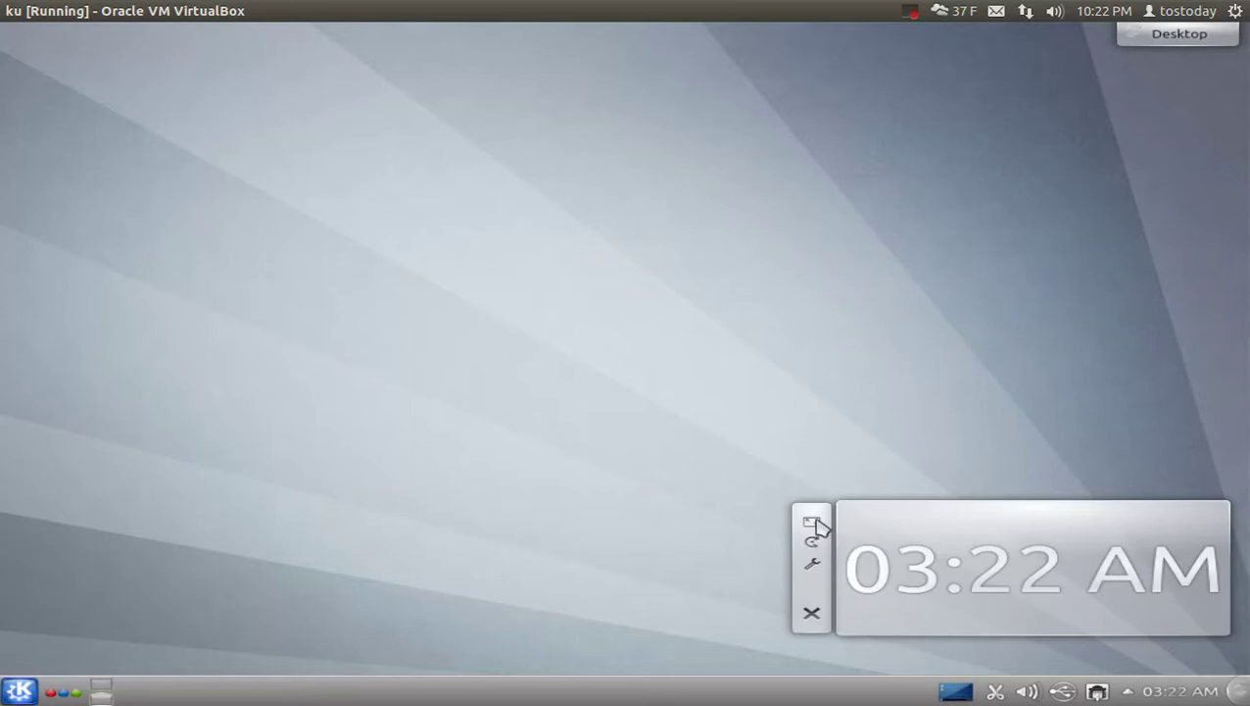
left_click_drag(811, 521, 924, 408)
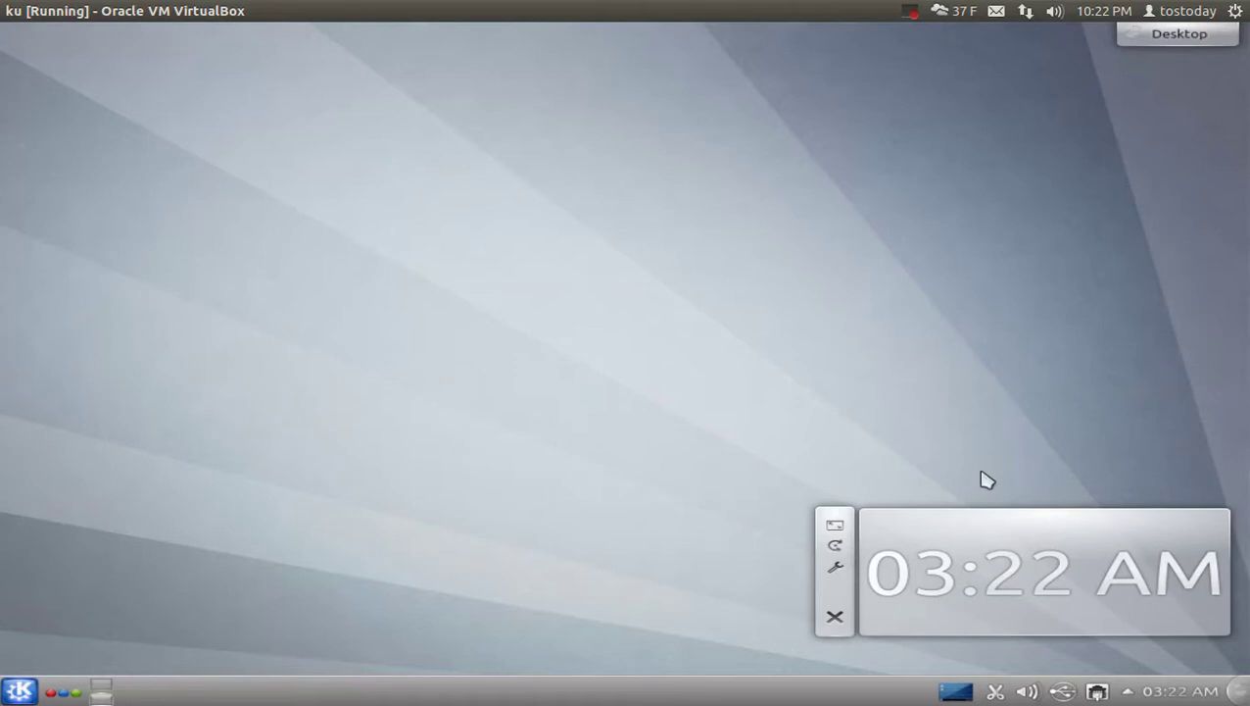
left_click_drag(999, 521, 605, 88)
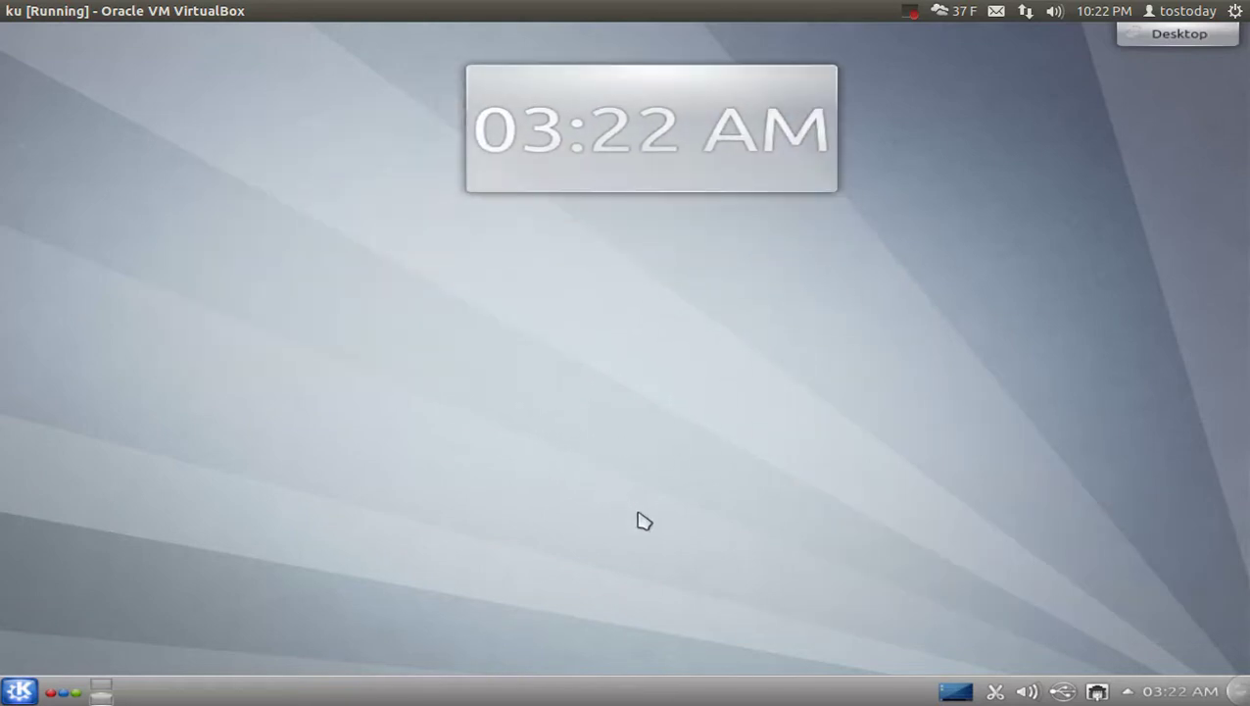
right_click(582, 347)
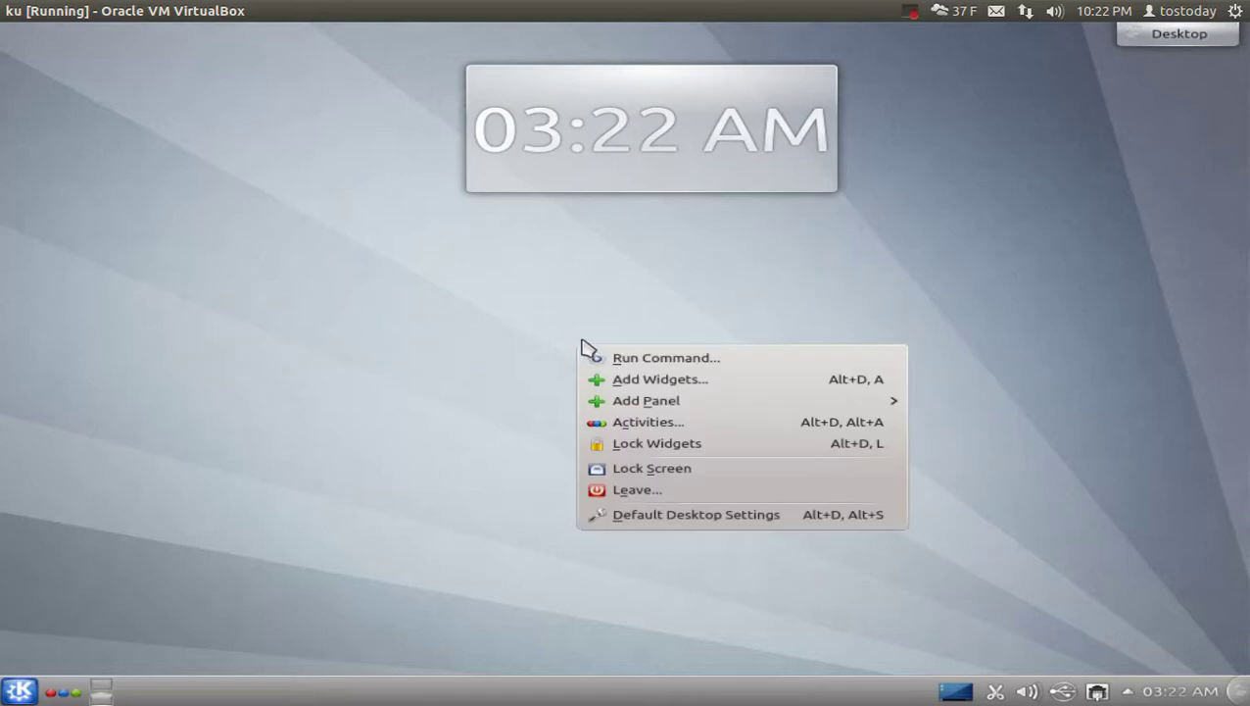
mouse_move(672, 405)
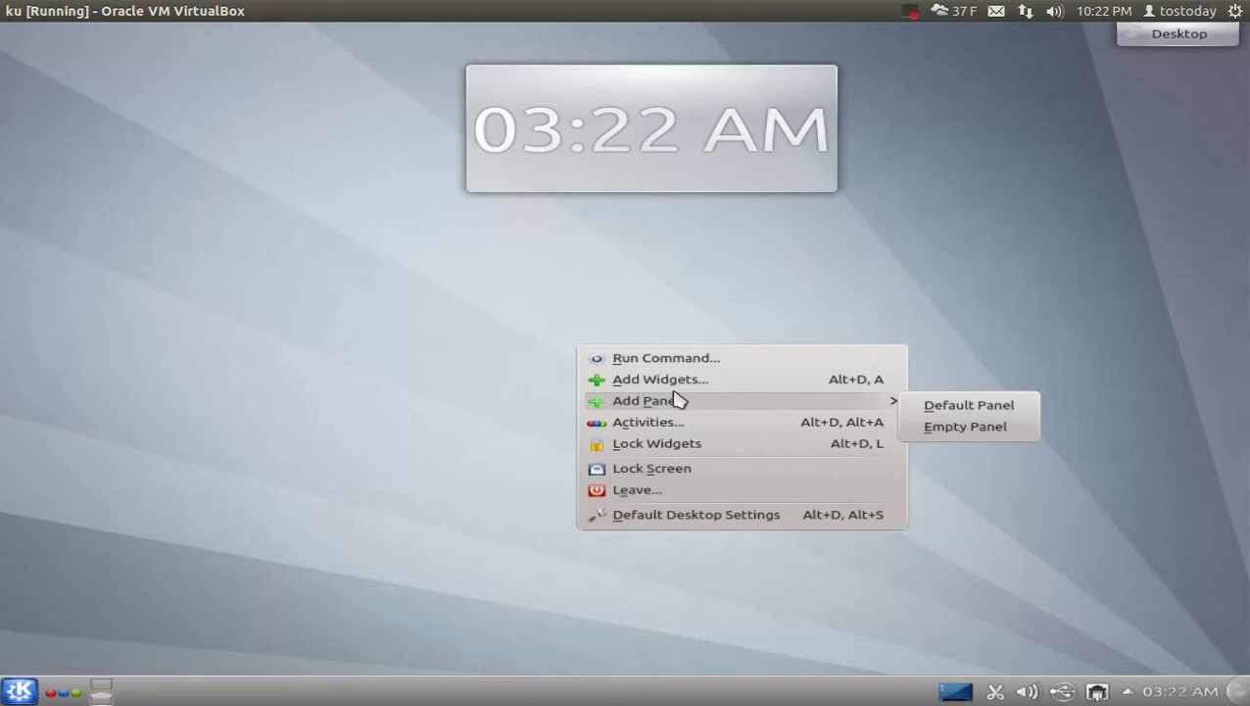
left_click(715, 600)
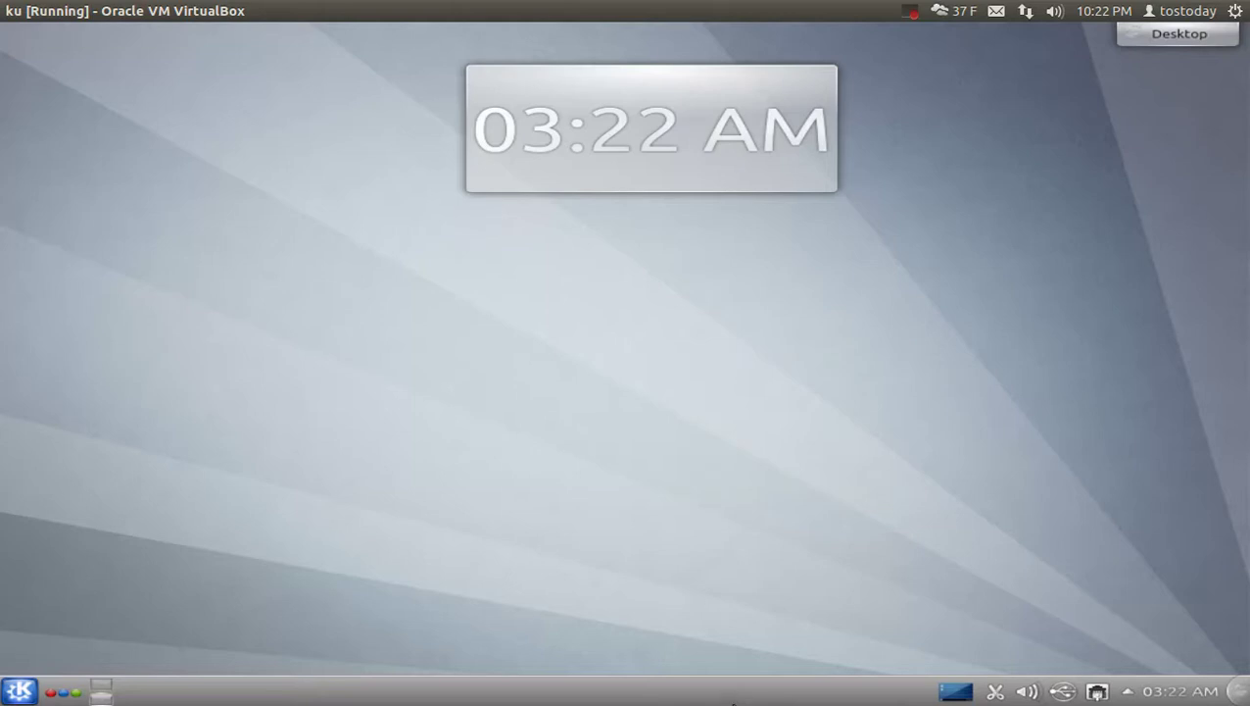
Move the KDE panel from the lower to the upper screen edge and close its settings.
right_click(742, 695)
mouse_move(874, 643)
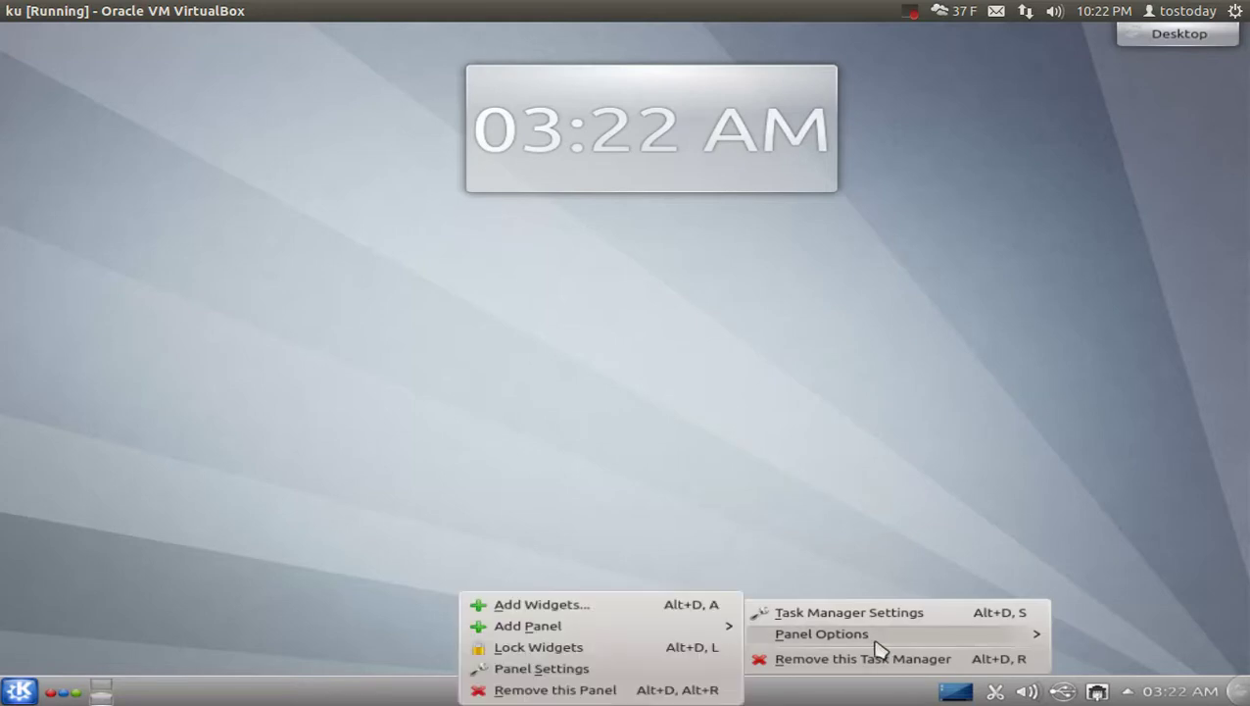
left_click(637, 670)
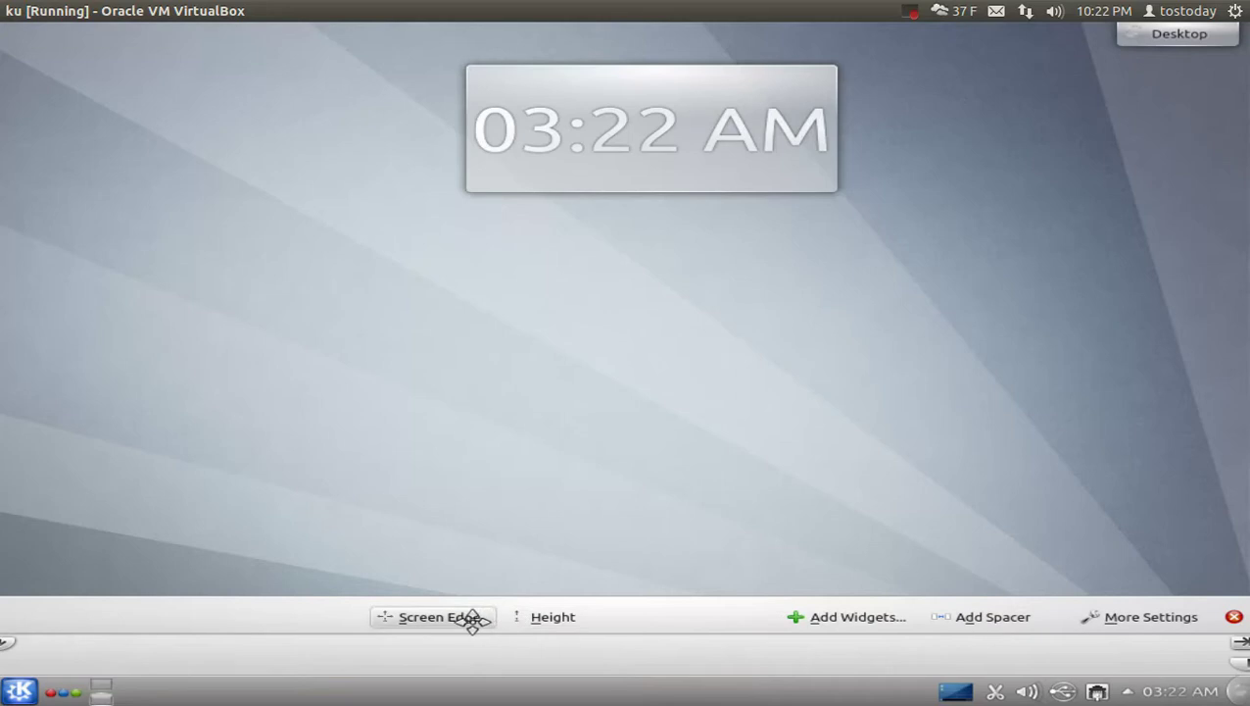
left_click_drag(475, 617, 510, 159)
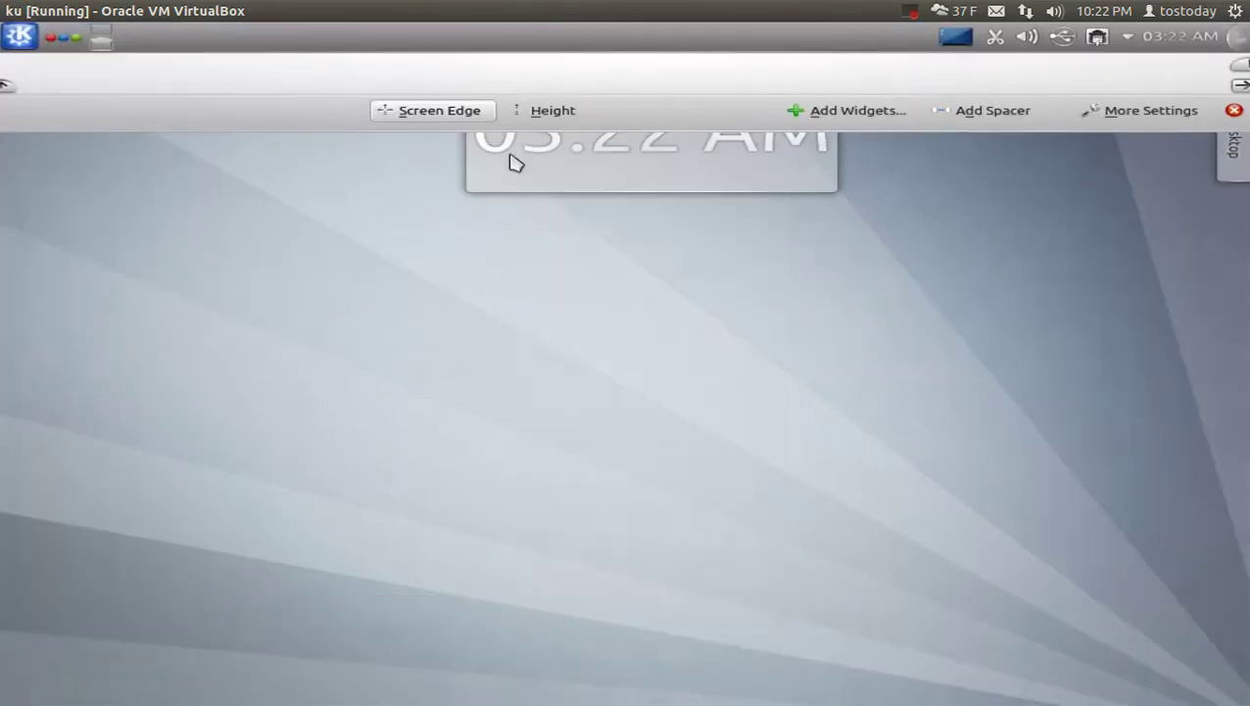
left_click(1233, 111)
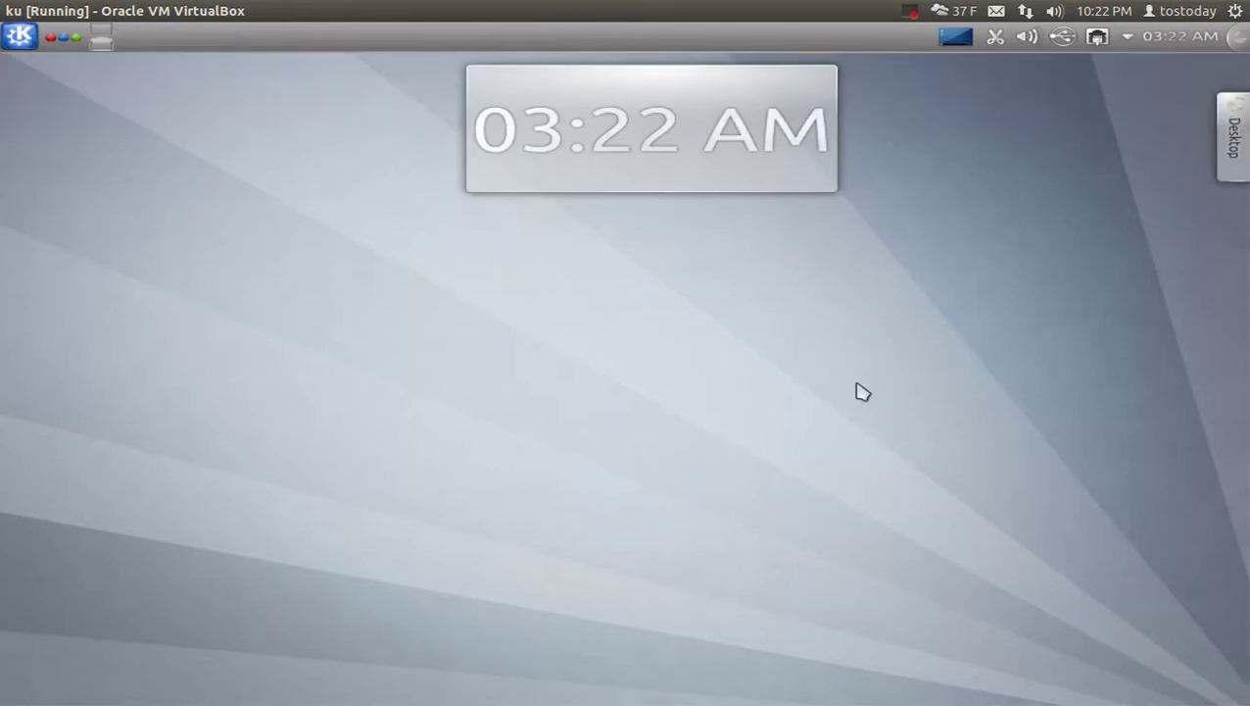
Check the panel's calendar, network and available devices pop-ups, closing each one.
left_click(1194, 37)
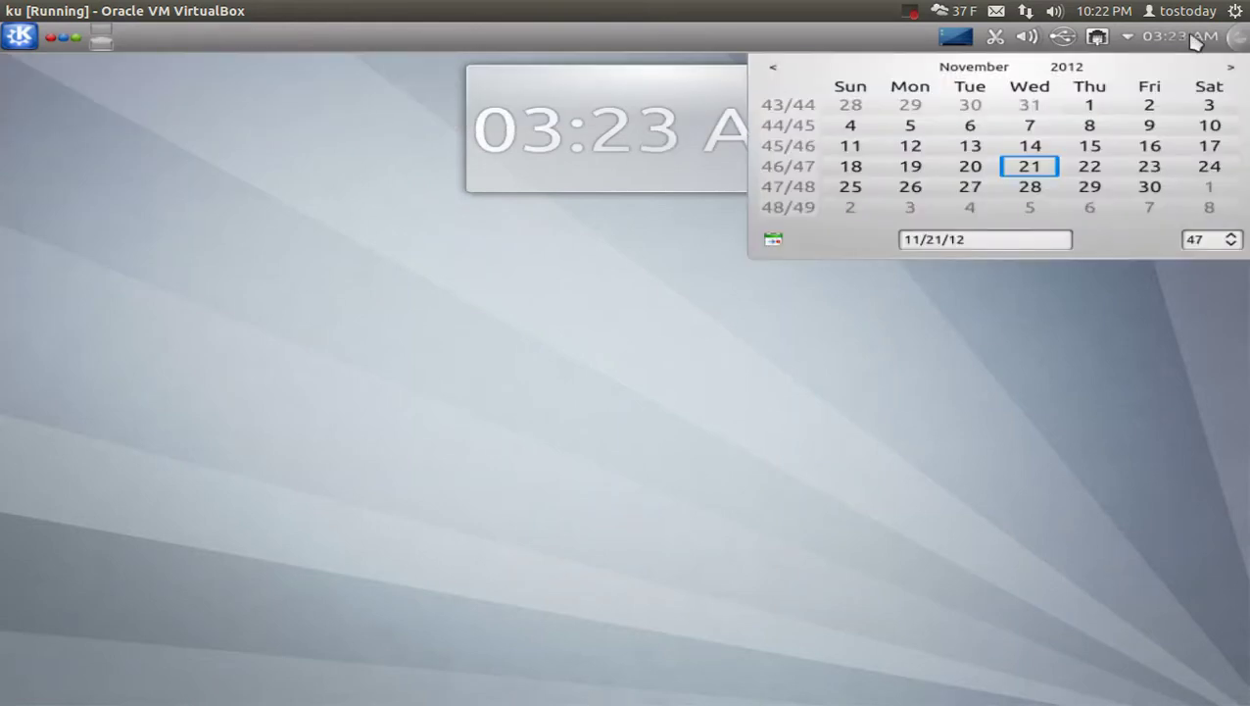
left_click(1194, 37)
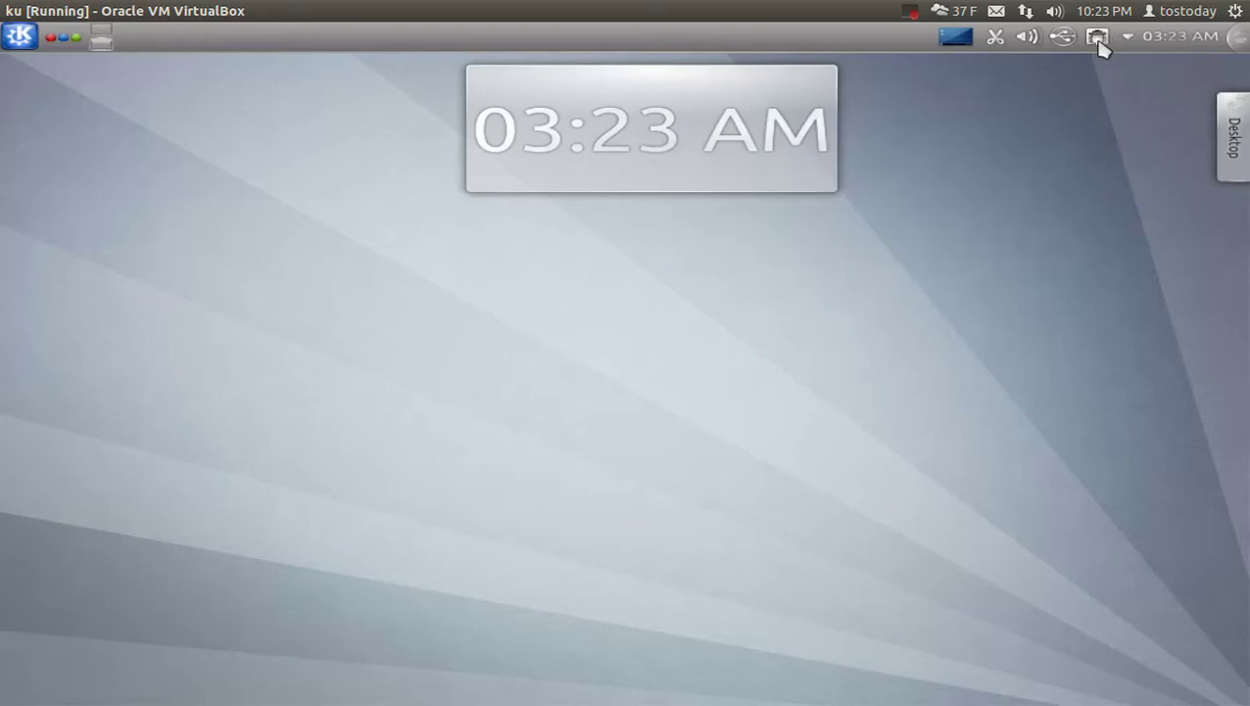
left_click(1099, 41)
left_click(1093, 41)
left_click(1065, 41)
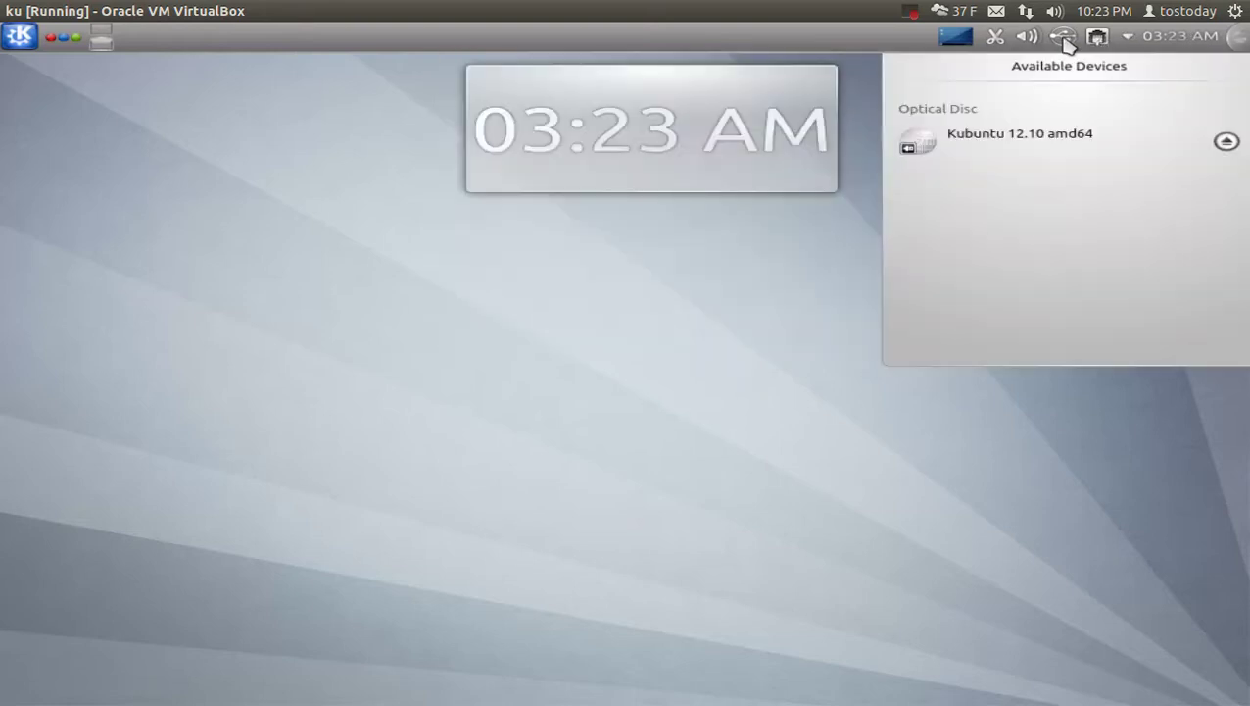
left_click(1066, 41)
Review the playback and capture pages of the audio mixer and close it.
left_click(1031, 38)
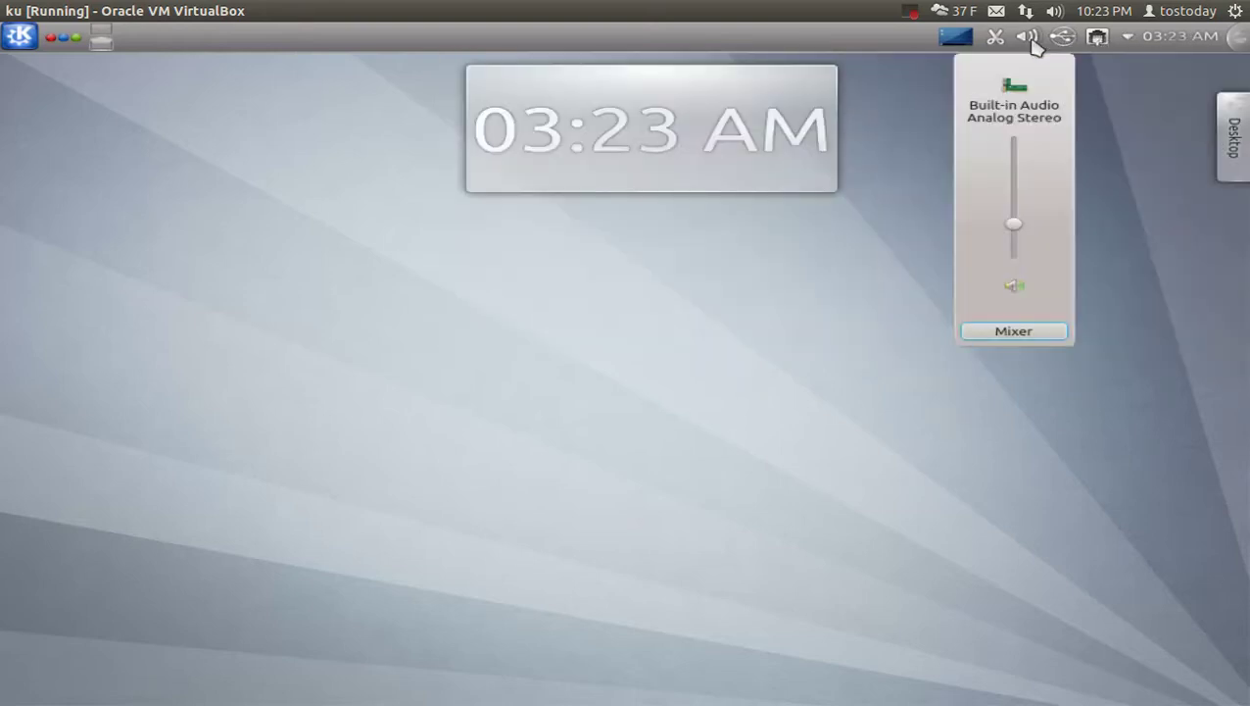
left_click(1013, 330)
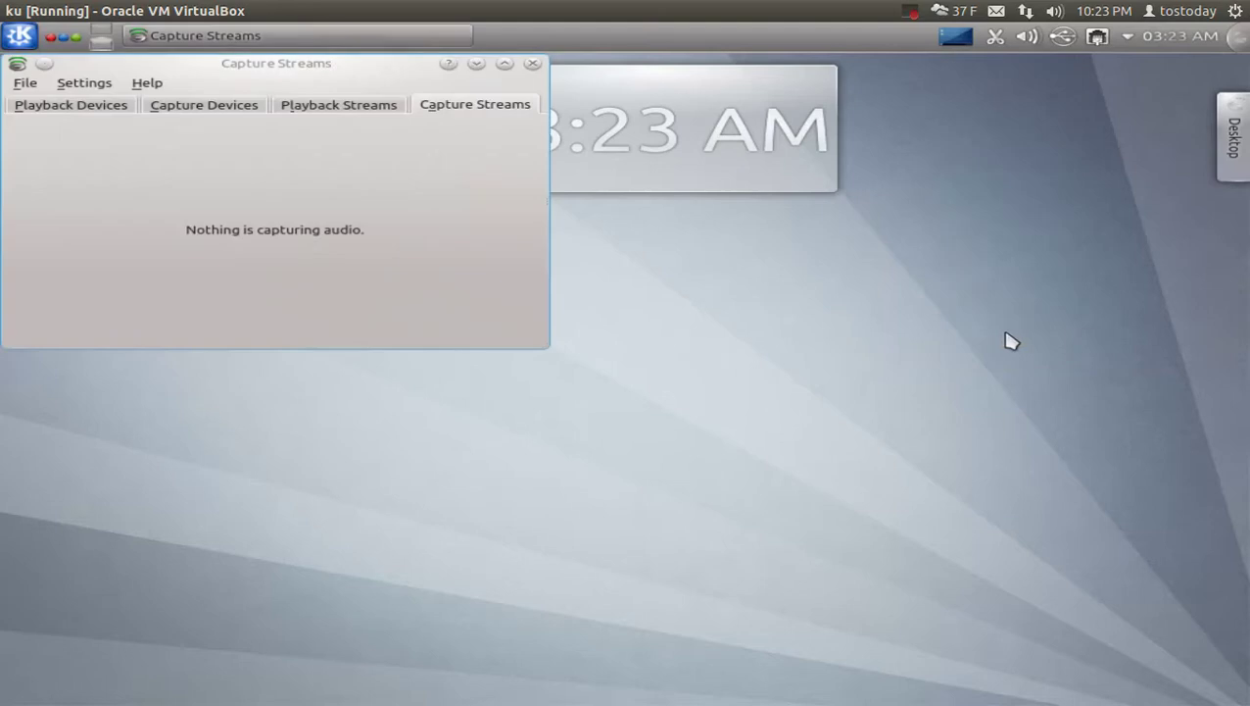
left_click(105, 116)
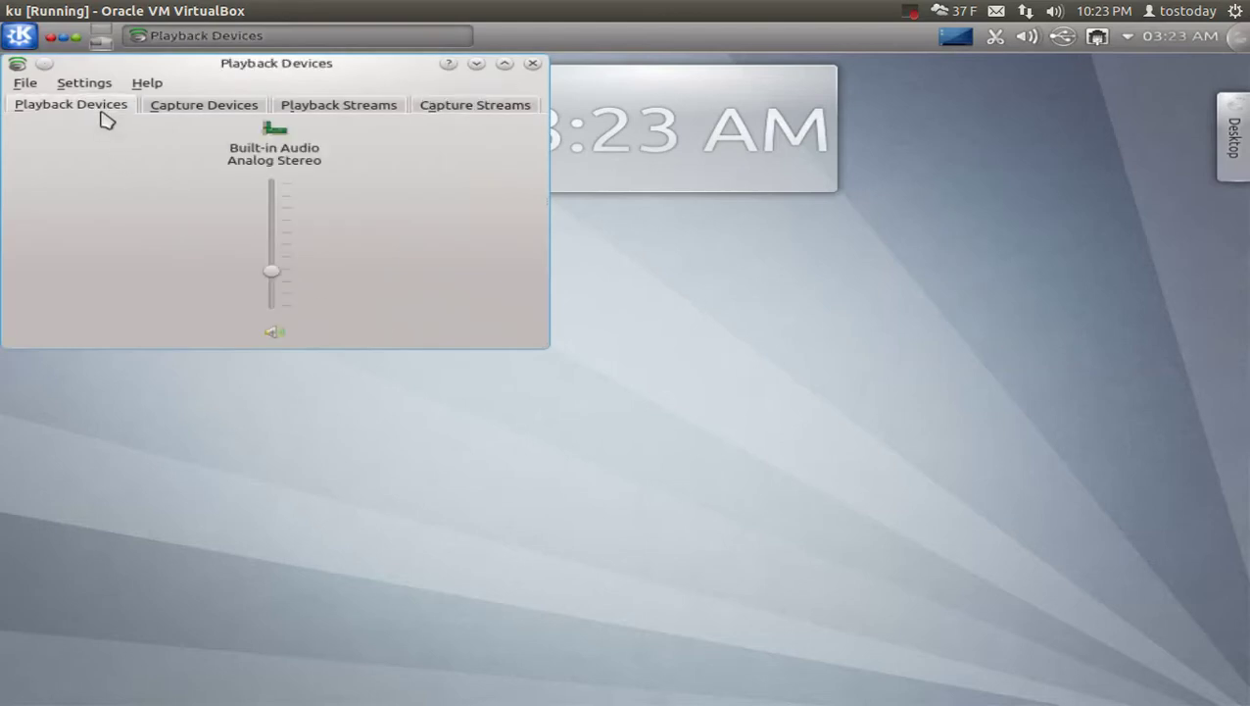
left_click(175, 117)
left_click(317, 112)
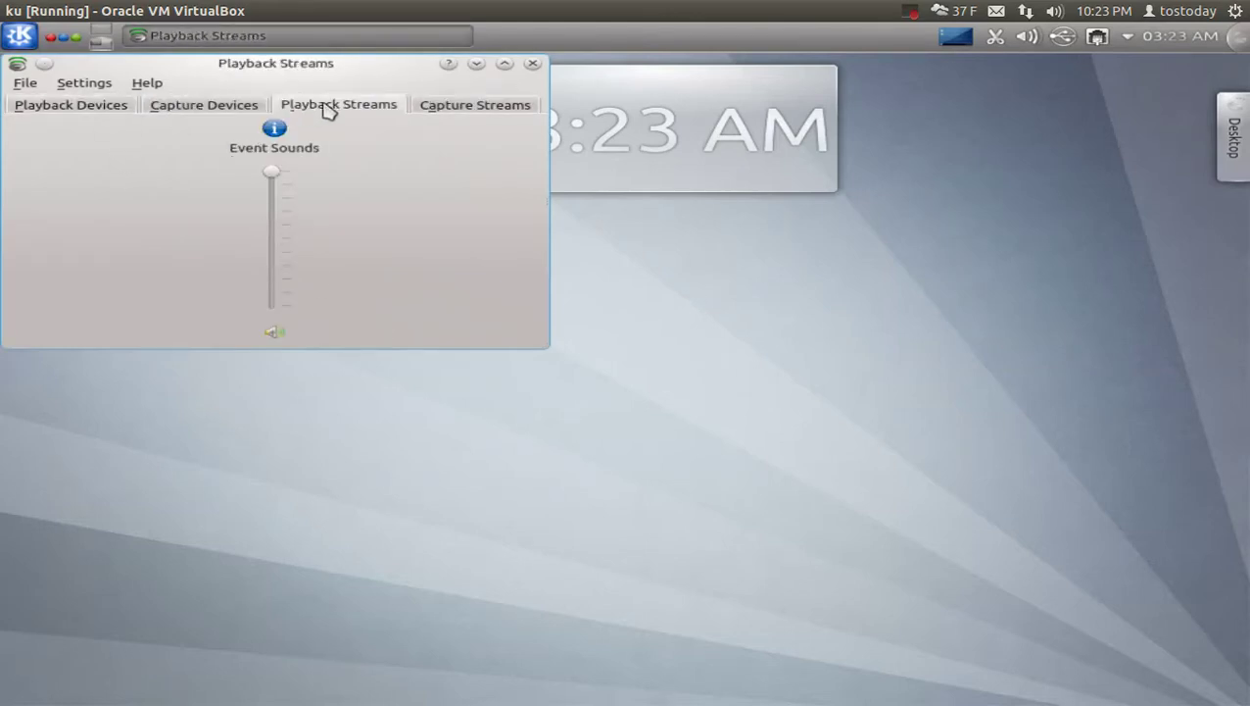
left_click(446, 106)
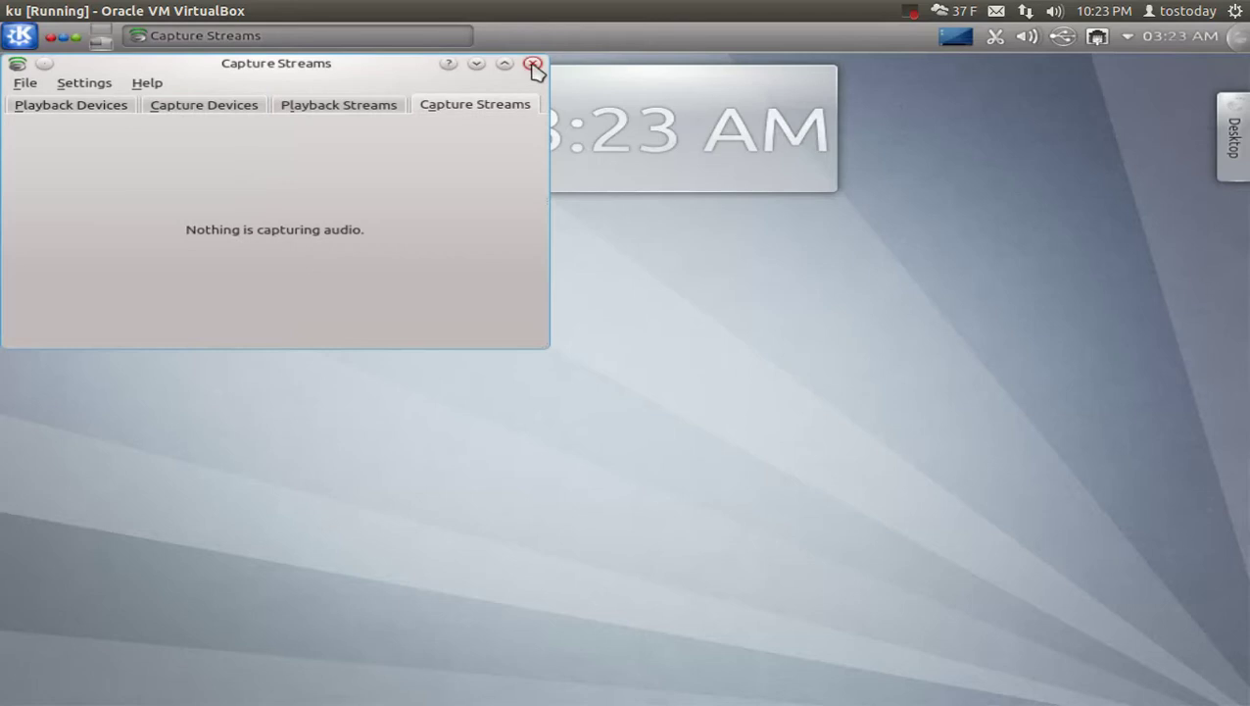
left_click(533, 64)
View the application launcher's favorites and switch the launcher to the classic menu style.
mouse_move(507, 81)
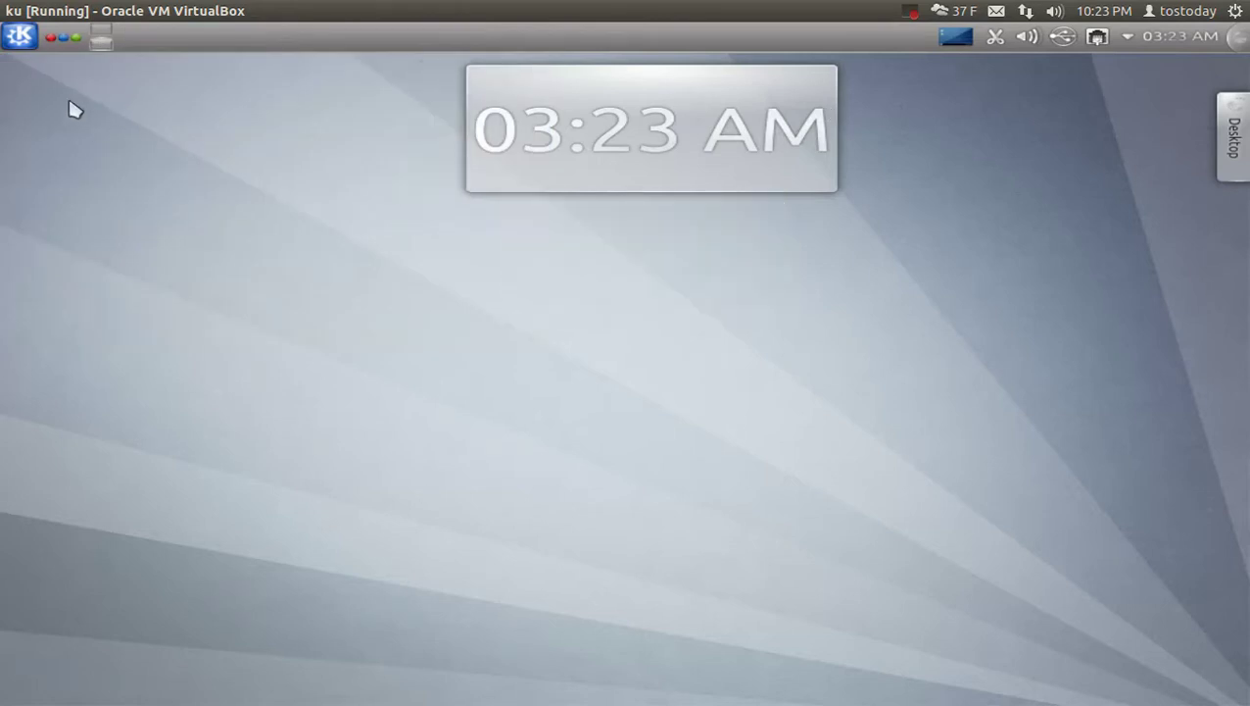
left_click(19, 44)
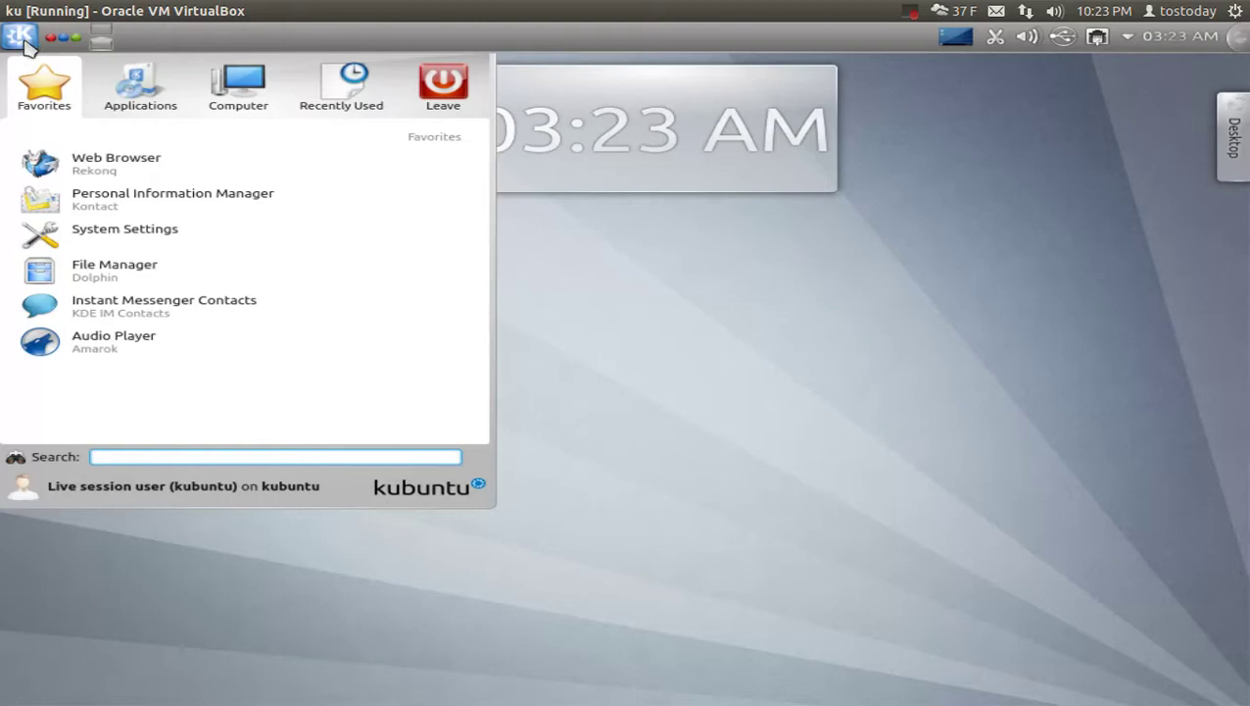
left_click(26, 45)
left_click(19, 39)
left_click(20, 39)
left_click(22, 39)
left_click(24, 39)
right_click(22, 39)
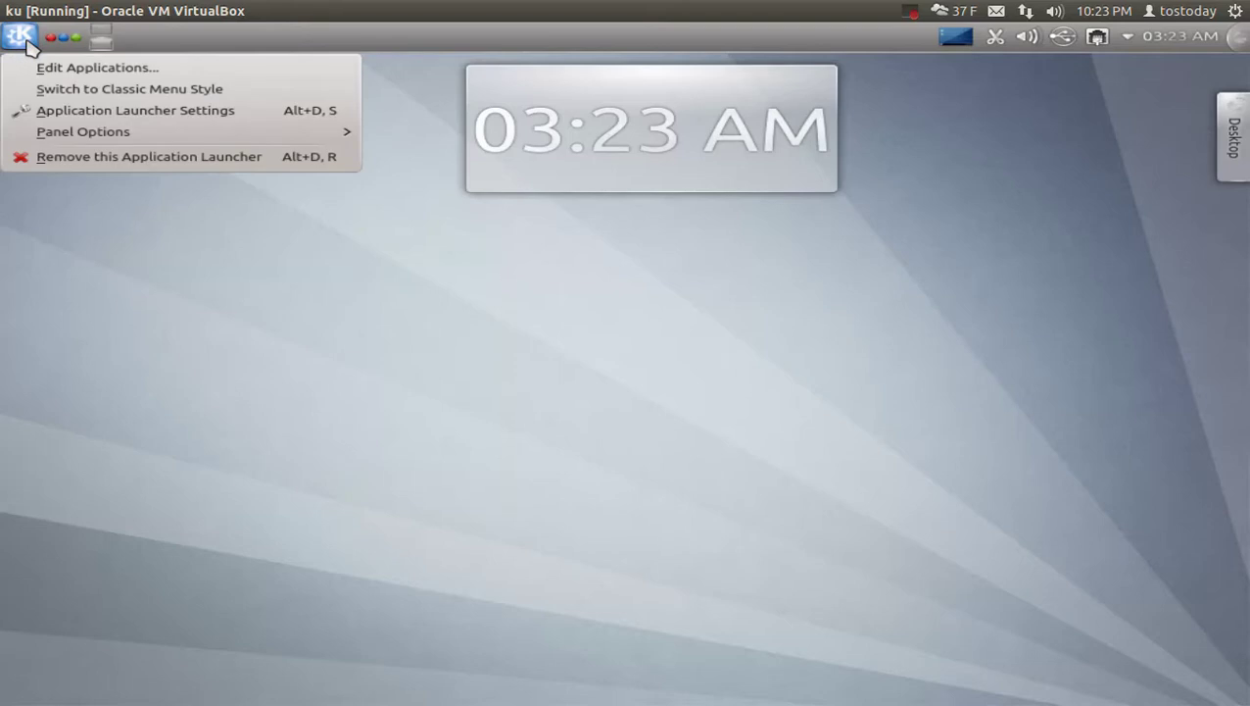
left_click(56, 91)
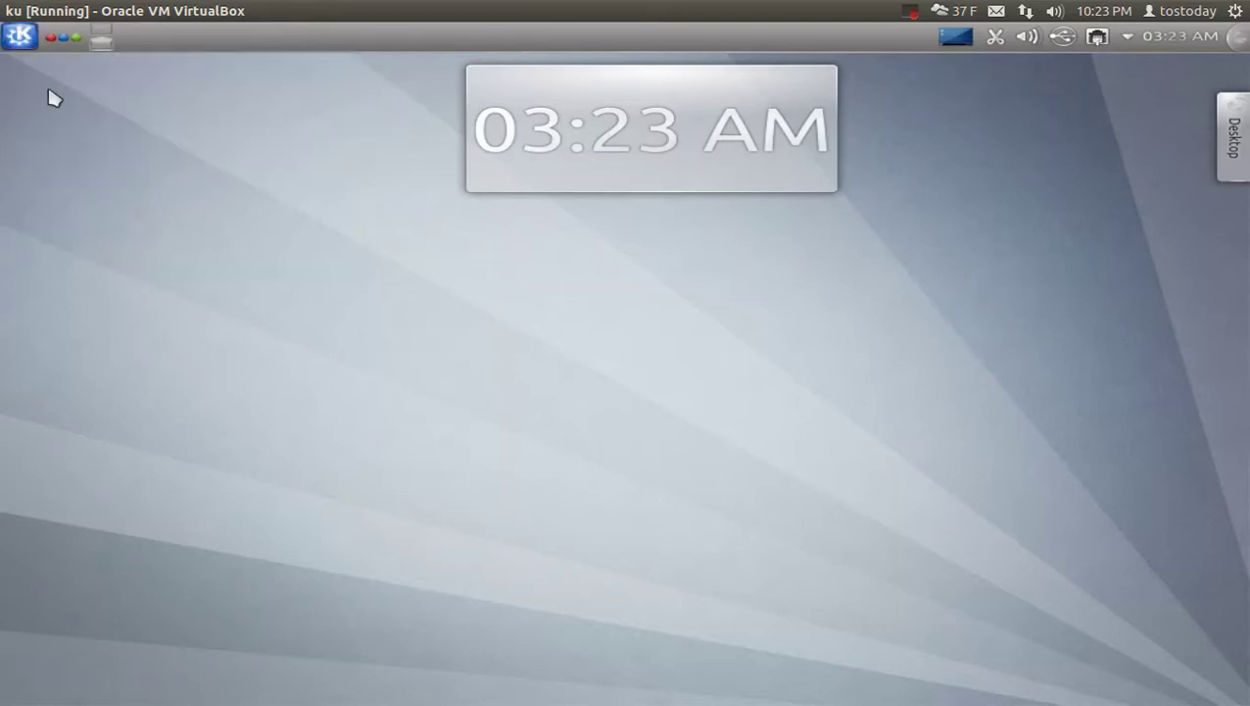
Browse the application categories in the classic menu, including Games, Graphics, Internet and System, and close it.
left_click(17, 41)
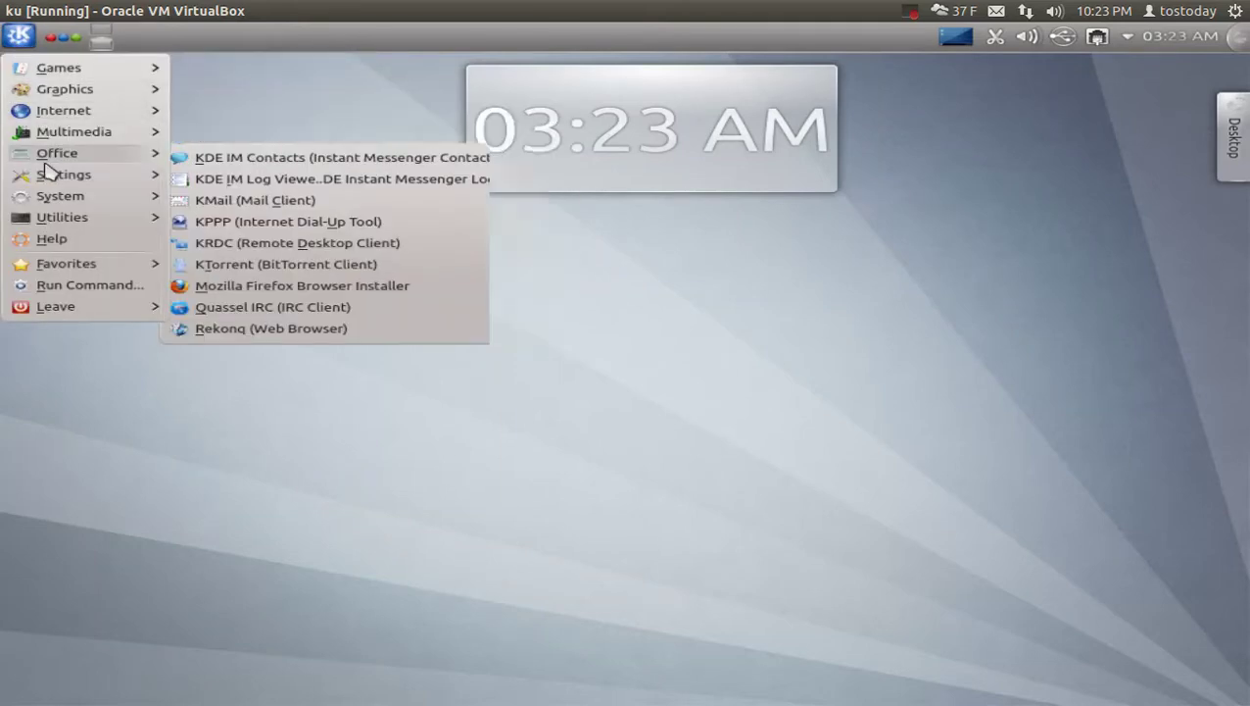
mouse_move(57, 218)
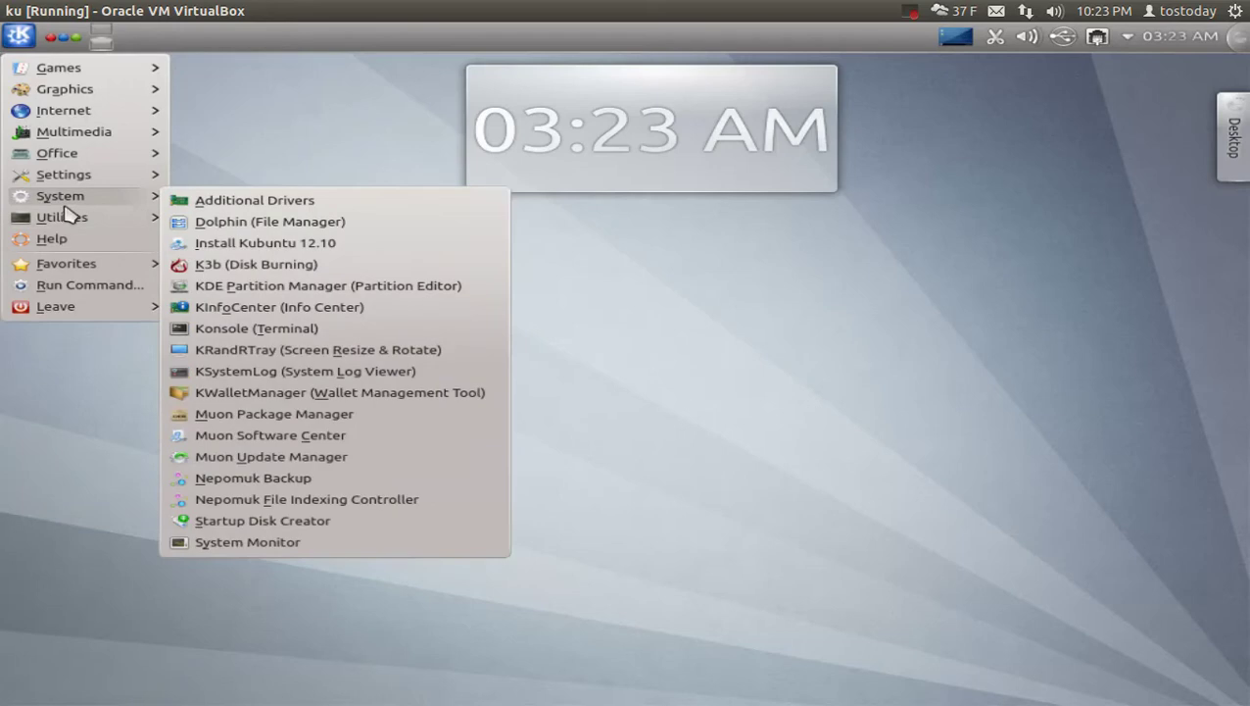
mouse_move(91, 74)
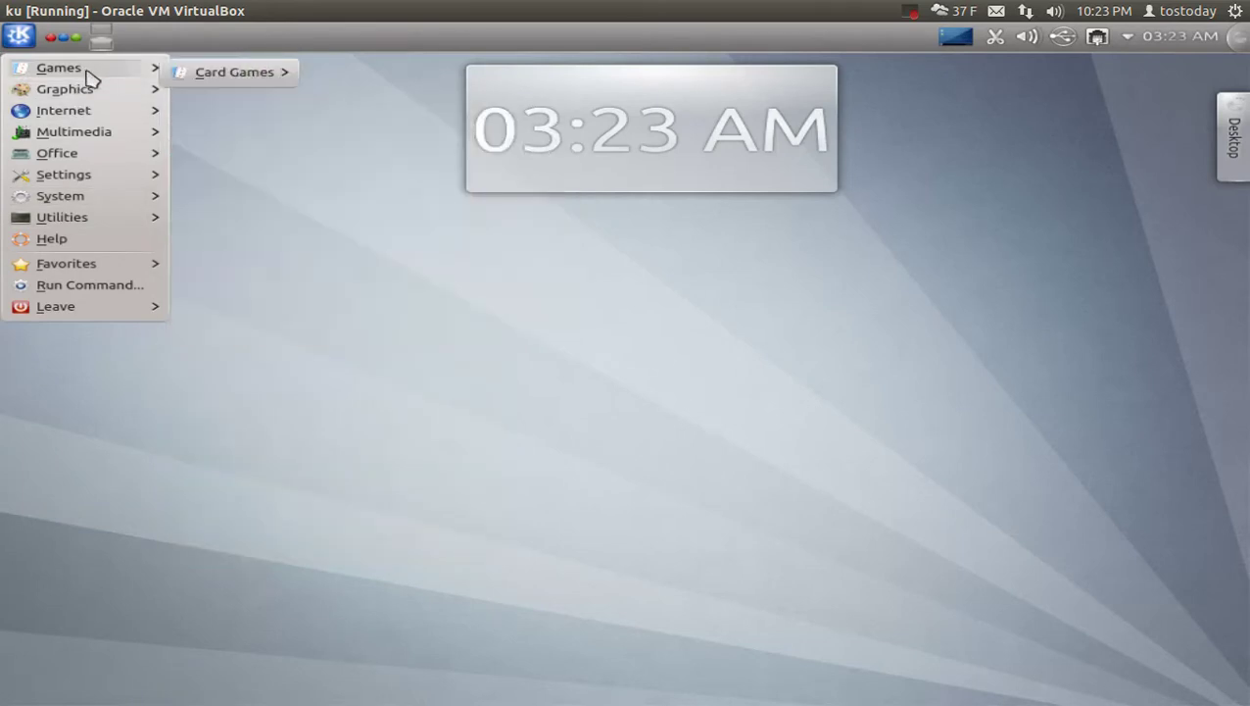
mouse_move(89, 98)
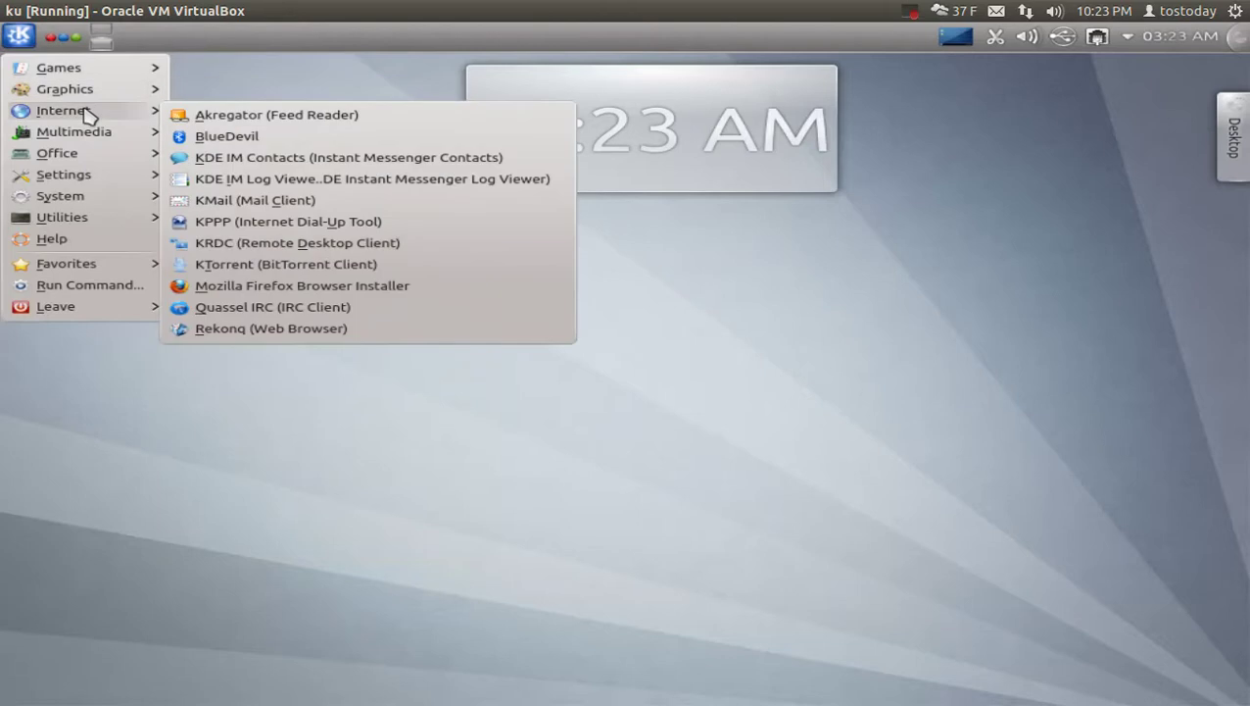
mouse_move(90, 137)
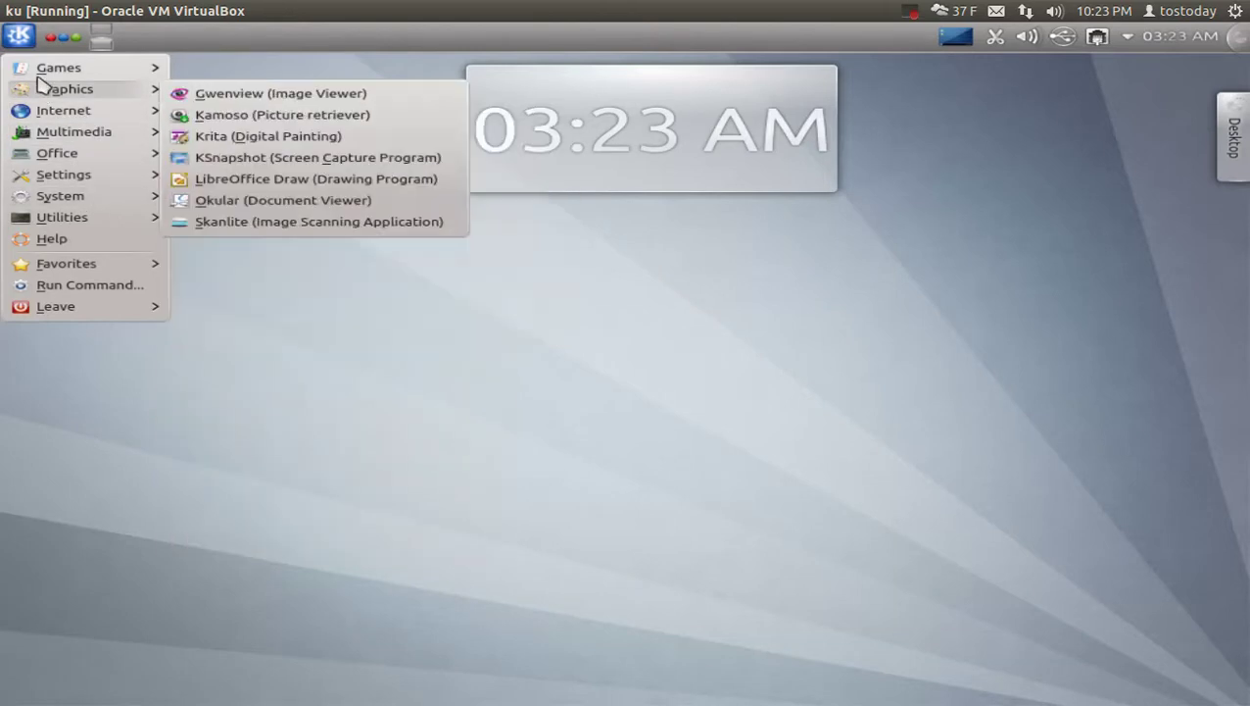
left_click(28, 37)
Switch the classic menu back to the Application Launcher style.
right_click(25, 39)
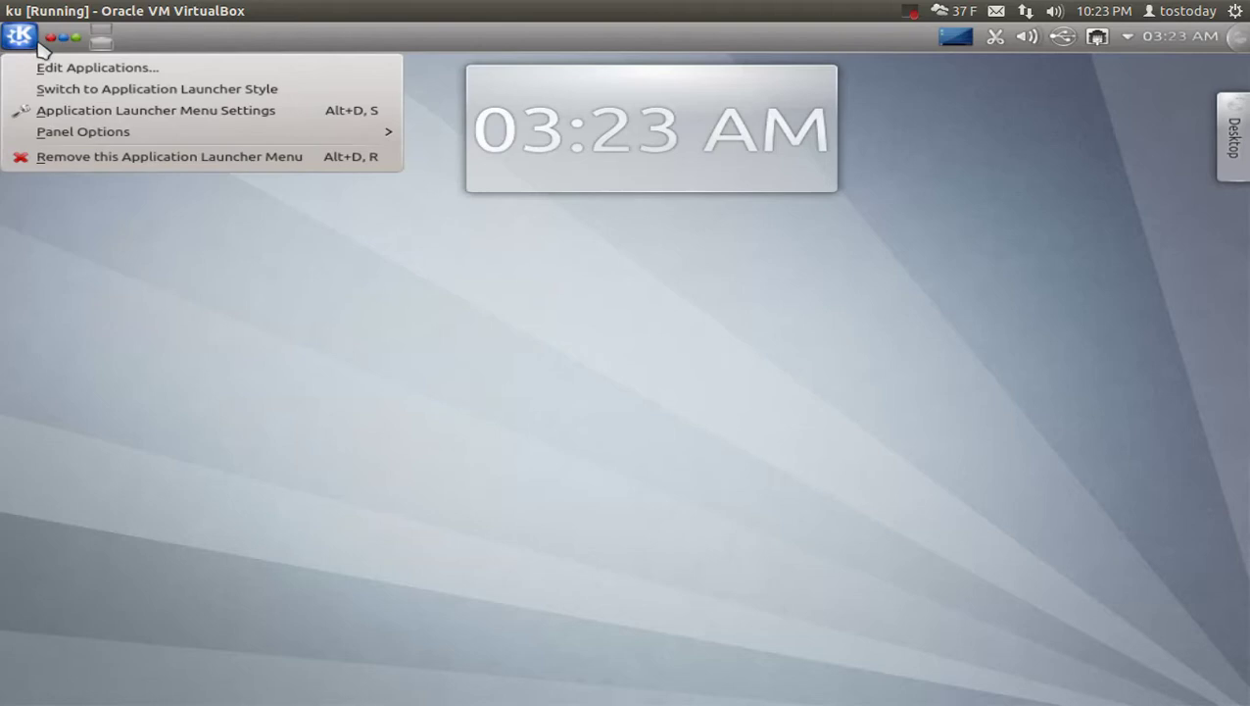
left_click(68, 90)
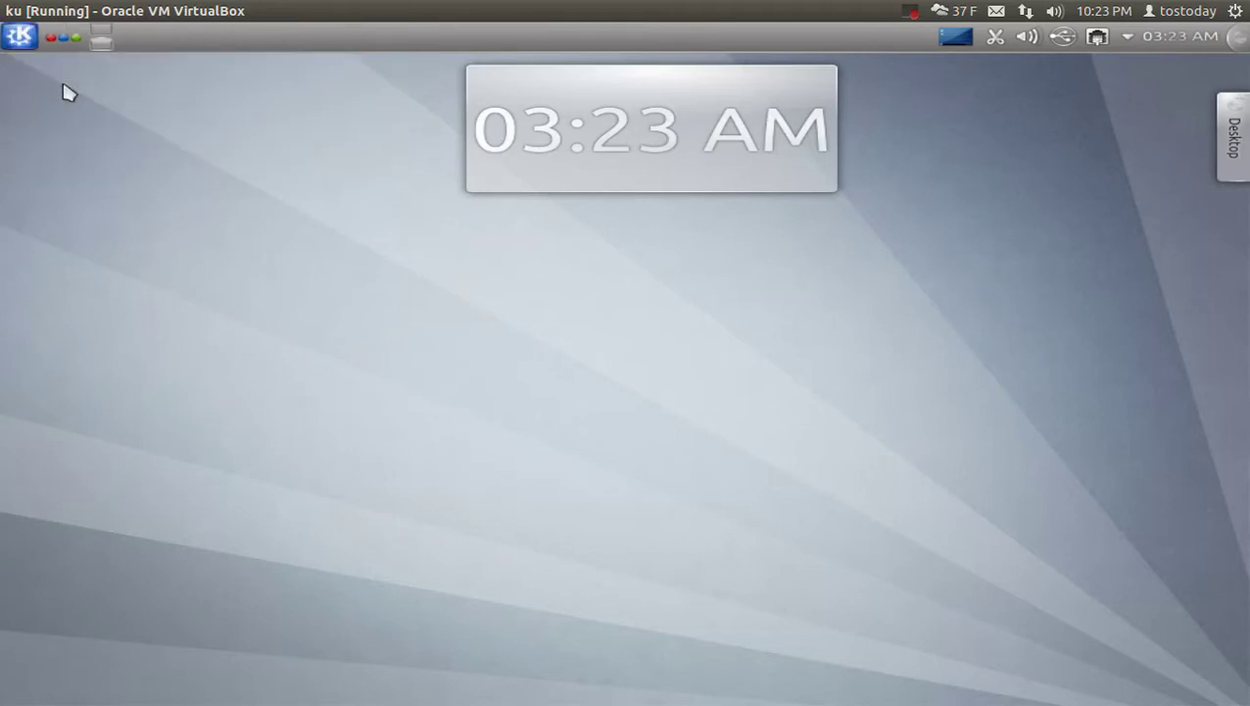
Search the application launcher for "mail" and open the KMail mail client.
left_click(27, 43)
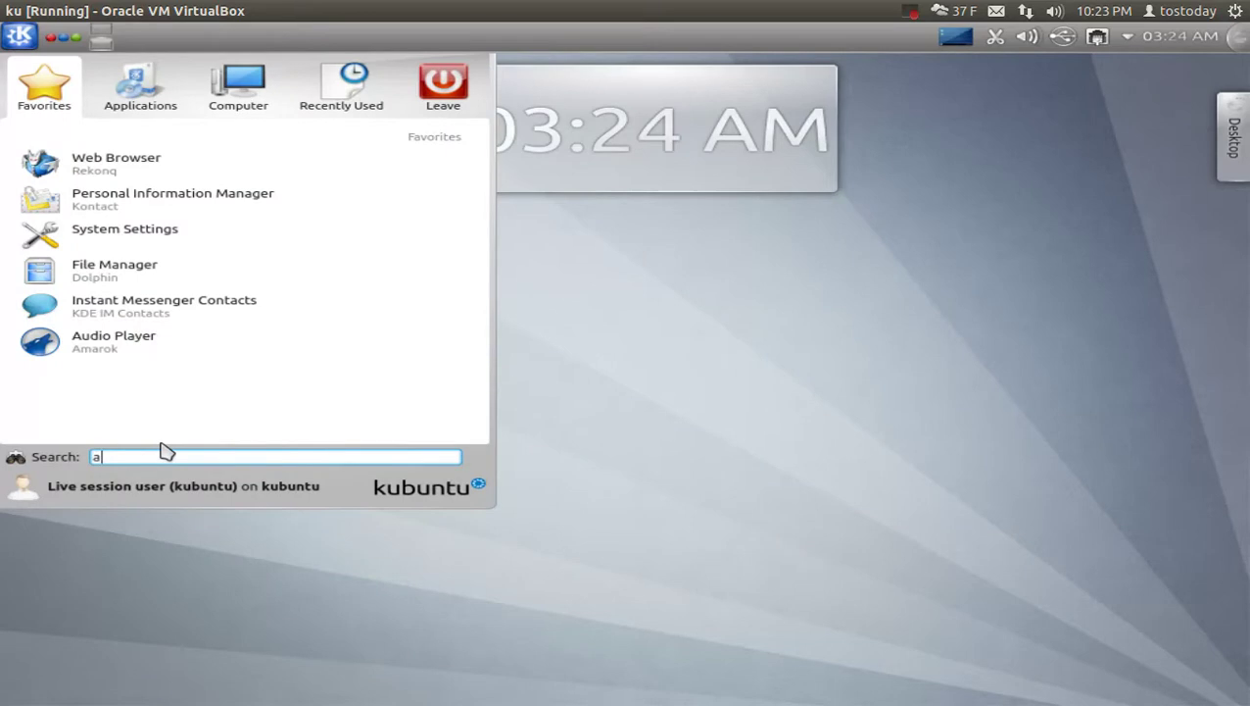
type("m")
key("BackSpace")
key("BackSpace")
type("mail")
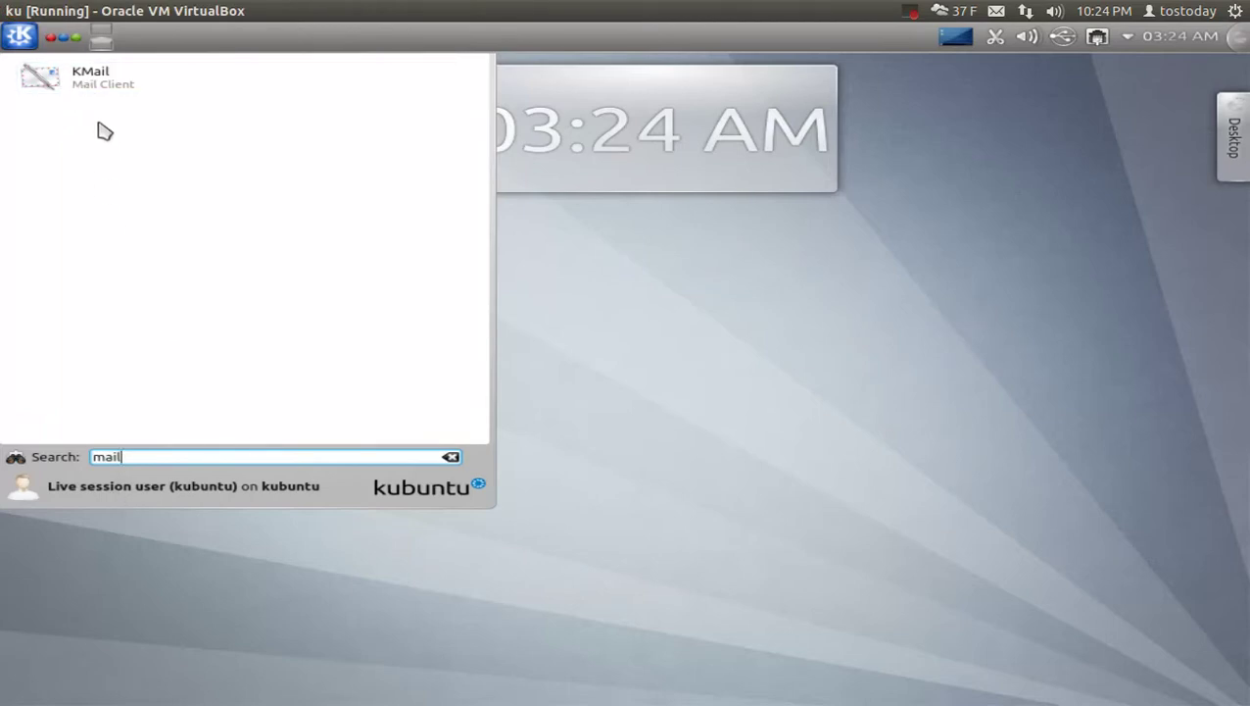
left_click(97, 88)
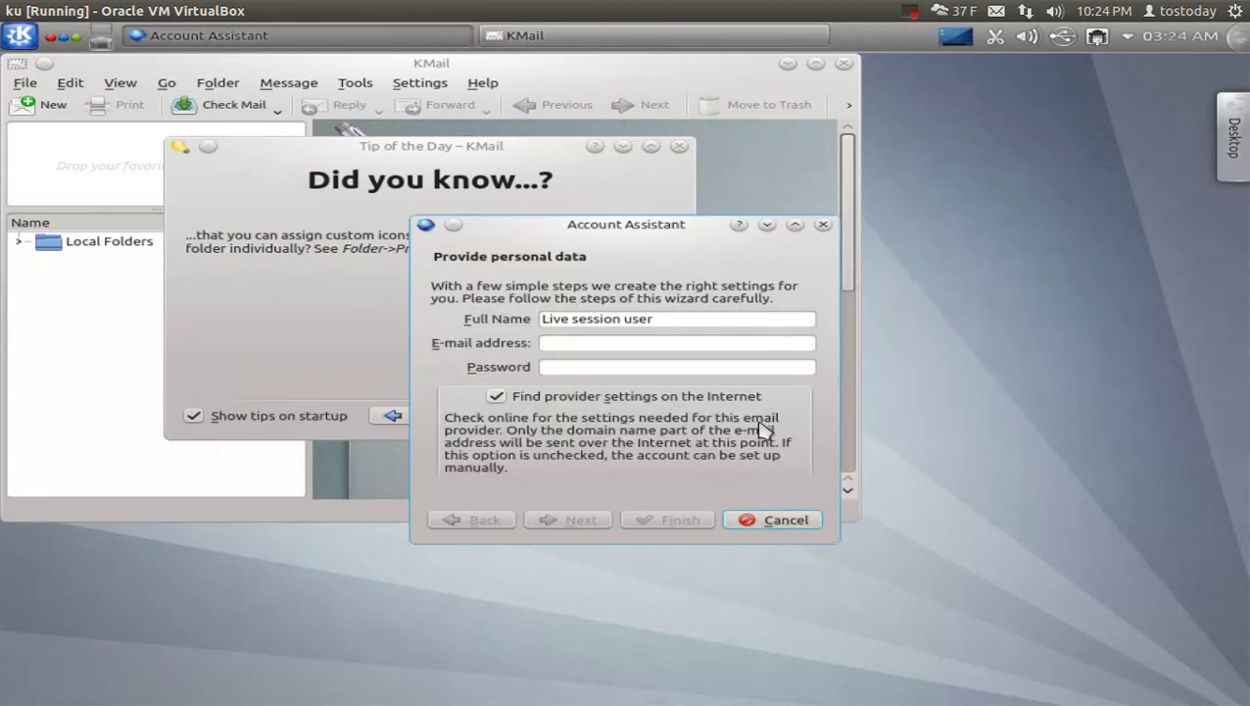
Cancel the Account Assistant, dismiss the Tip of the Day and close KMail.
left_click(777, 516)
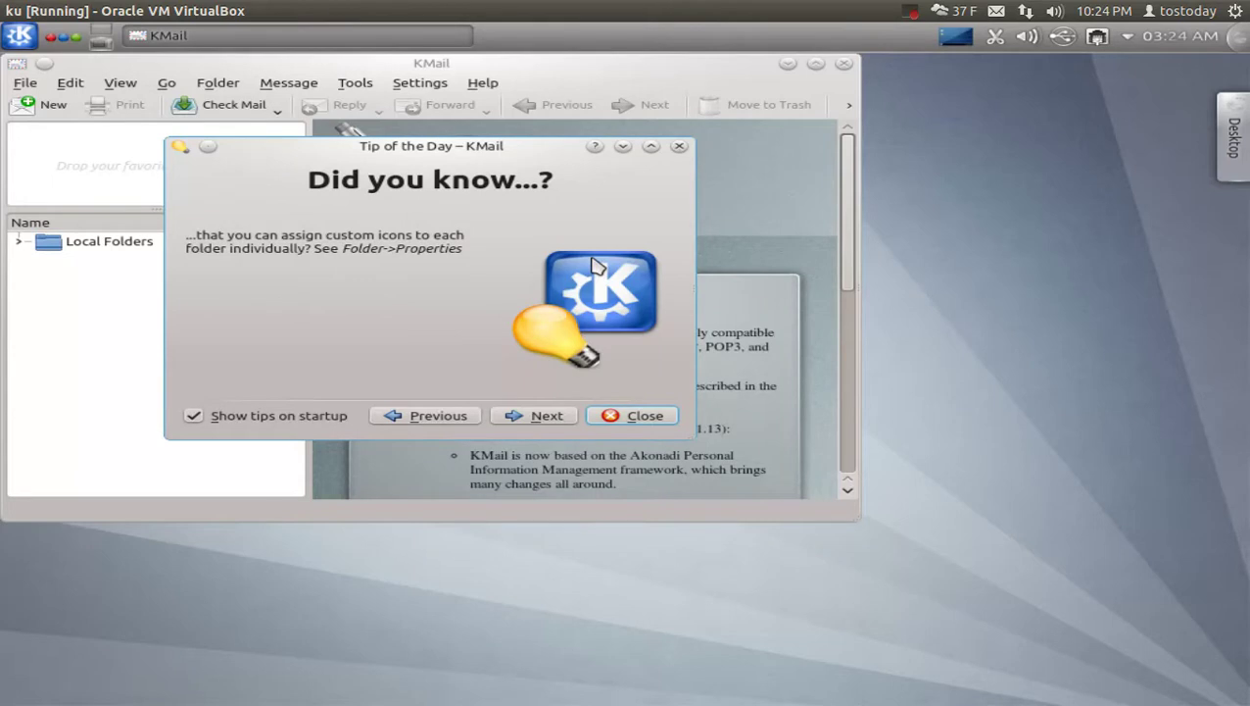
left_click(632, 415)
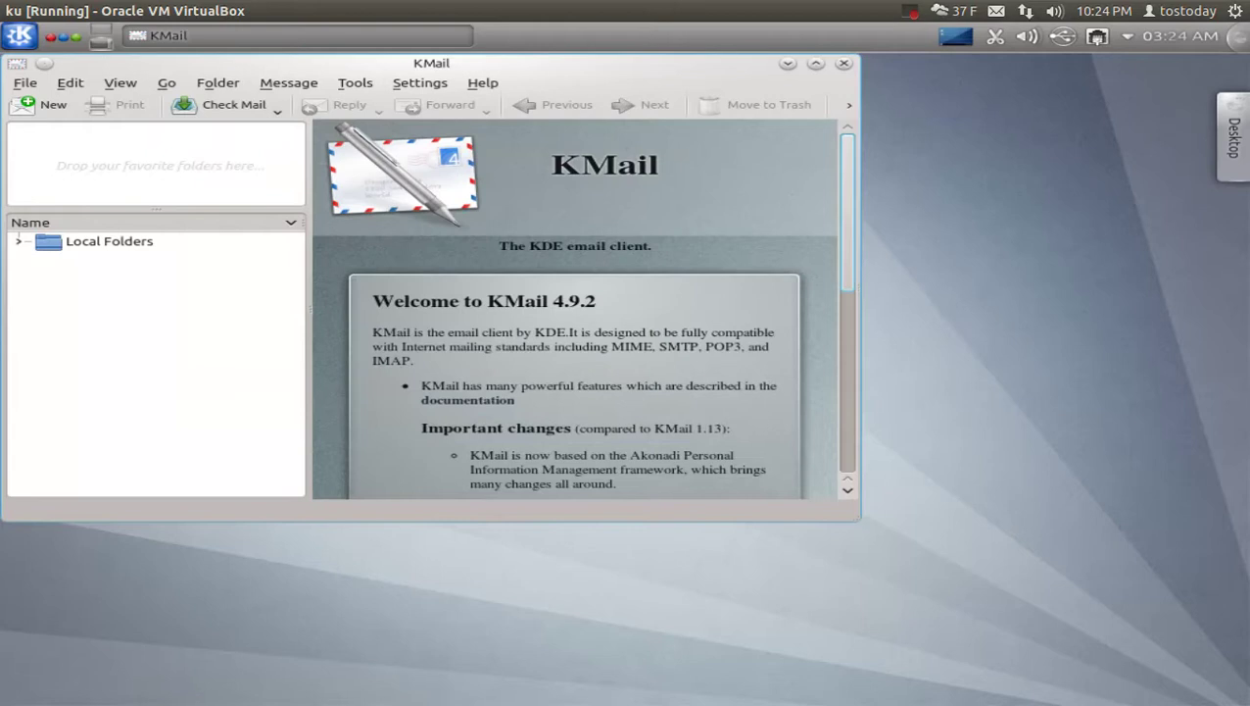
left_click(844, 63)
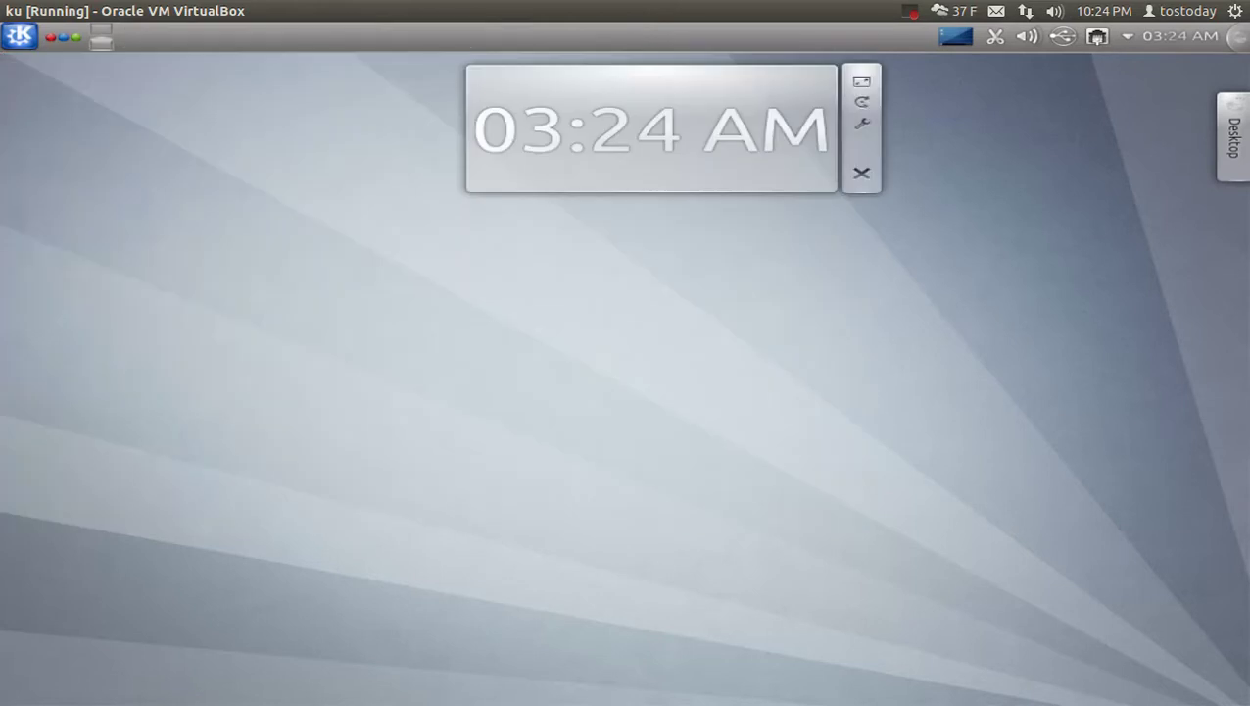
Open System Settings from the launcher's Computer section and look through its categories down to System Administration.
left_click(20, 36)
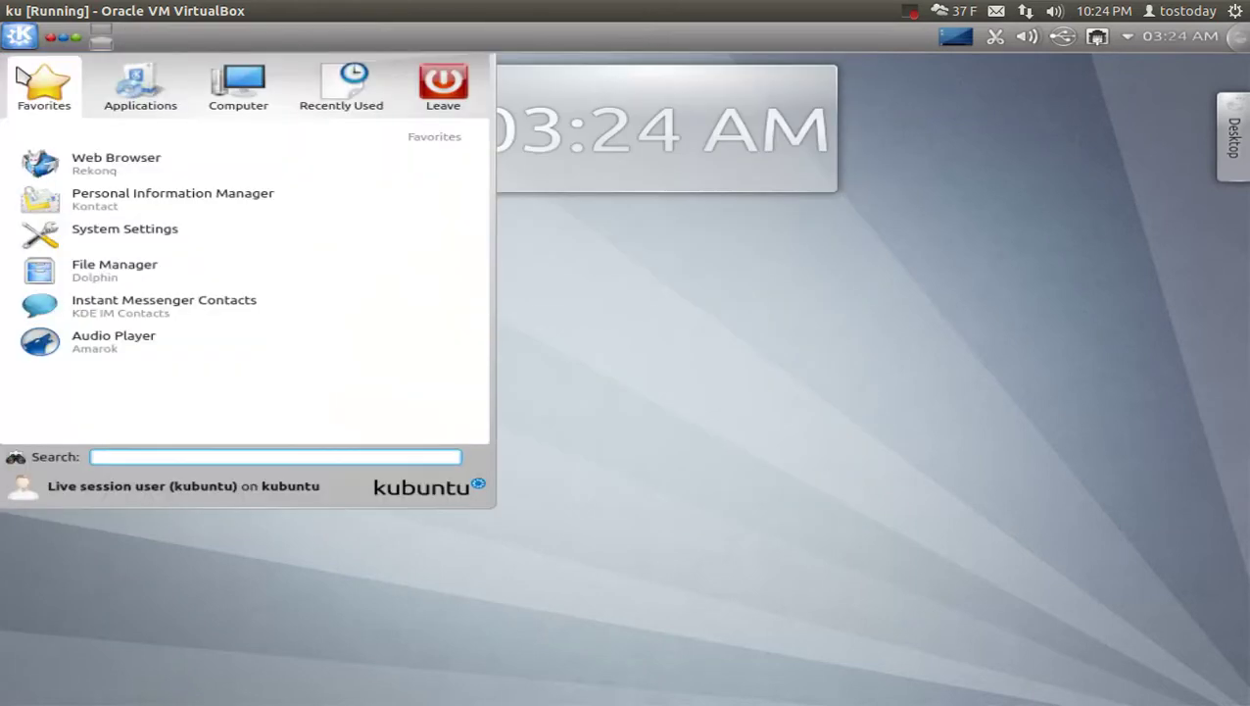
left_click(149, 107)
left_click(218, 98)
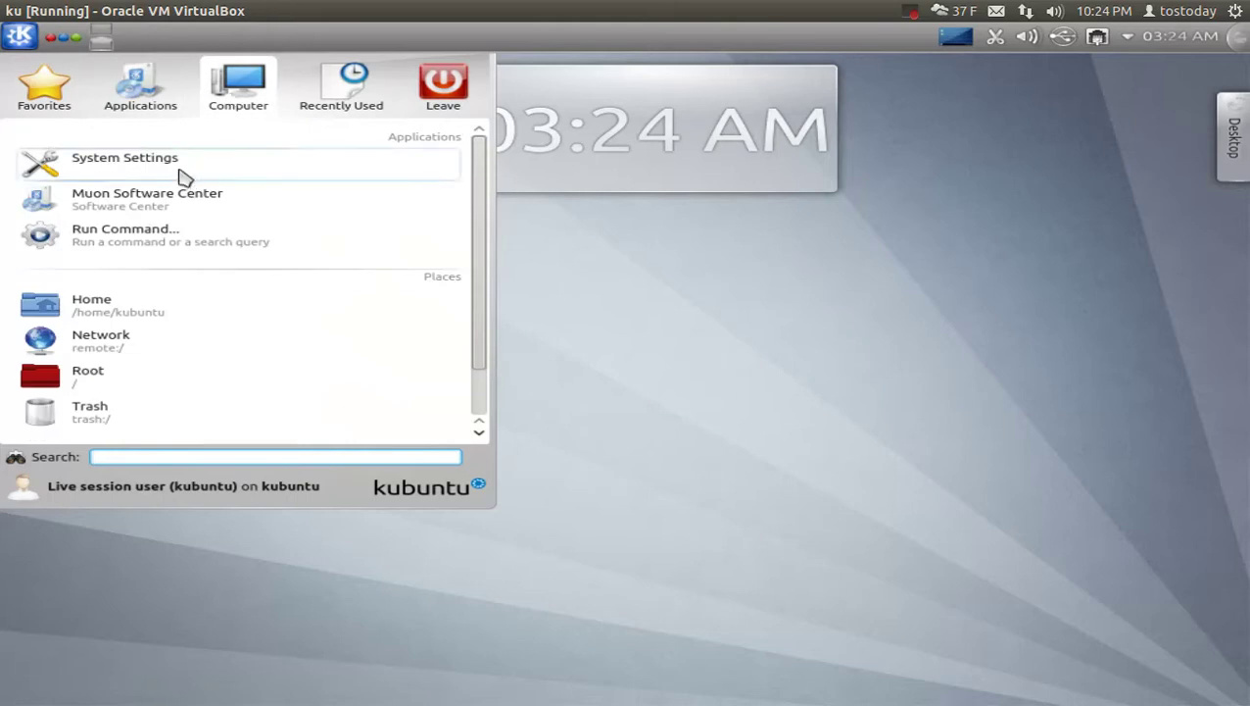
left_click(140, 88)
left_click(211, 103)
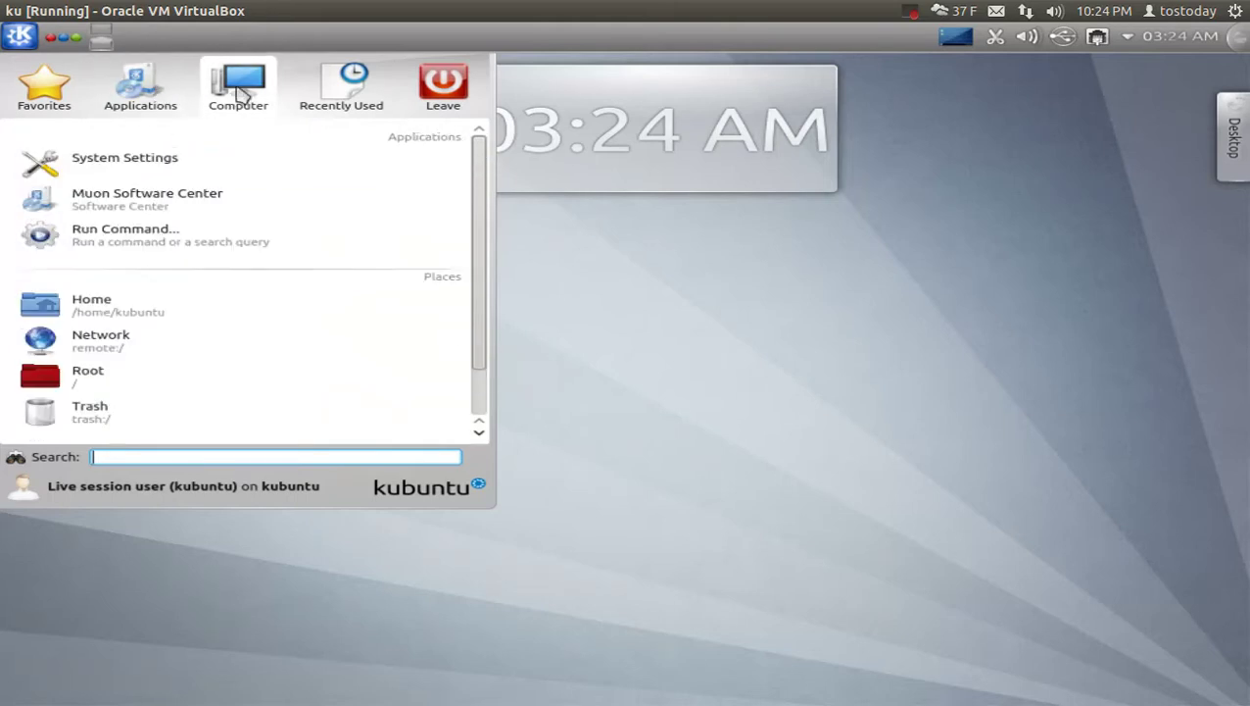
left_click(162, 160)
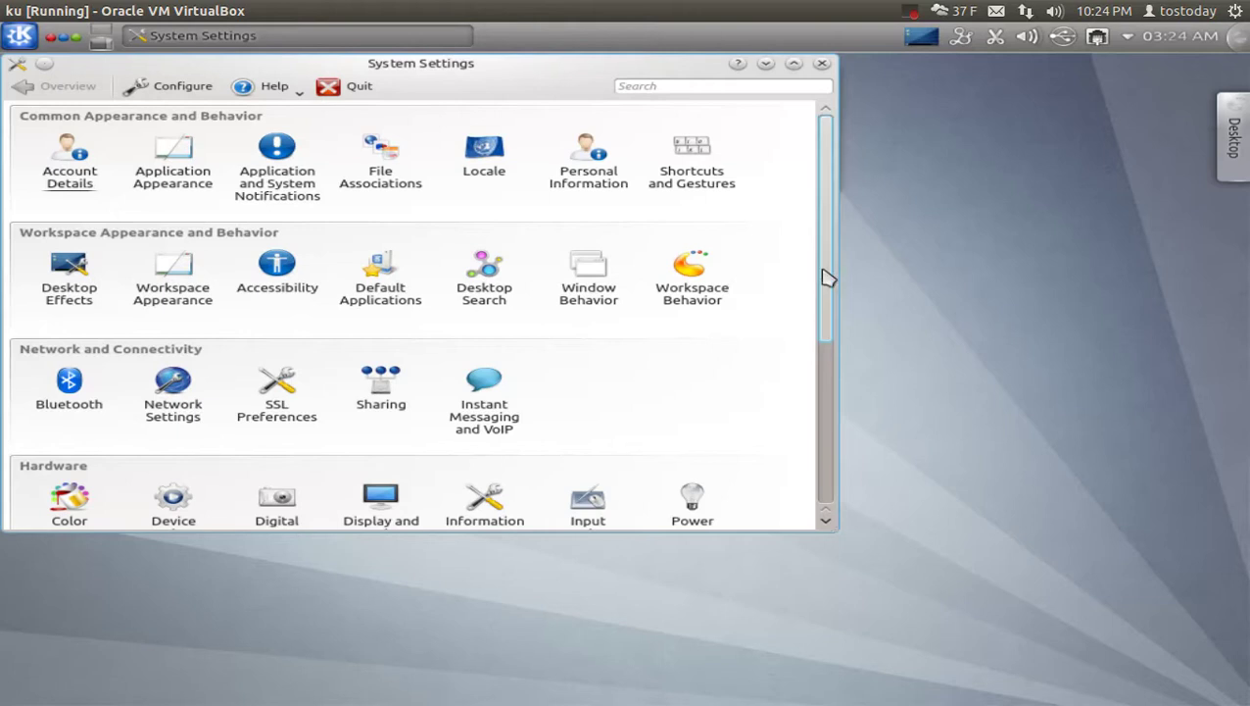
scroll(826, 276, "down", 1)
left_click_drag(828, 281, 828, 455)
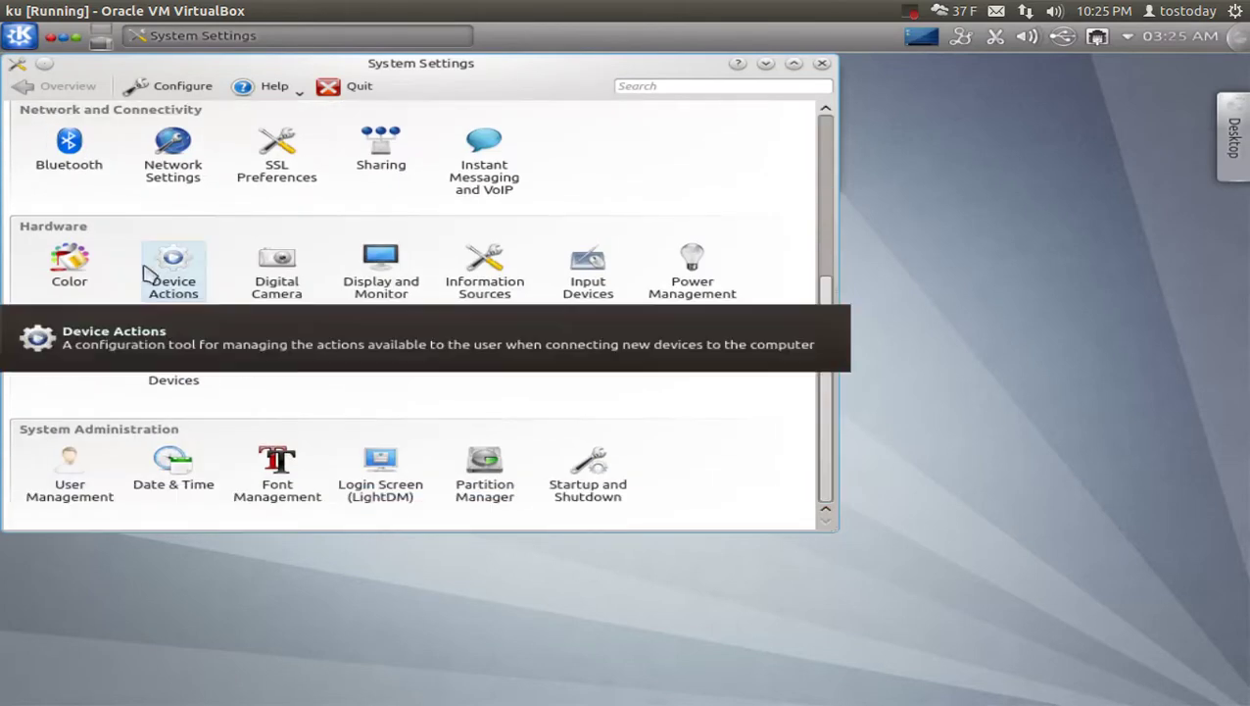
View the color profiles and the profile import dialog in the Color settings, then close System Settings without importing.
left_click(69, 261)
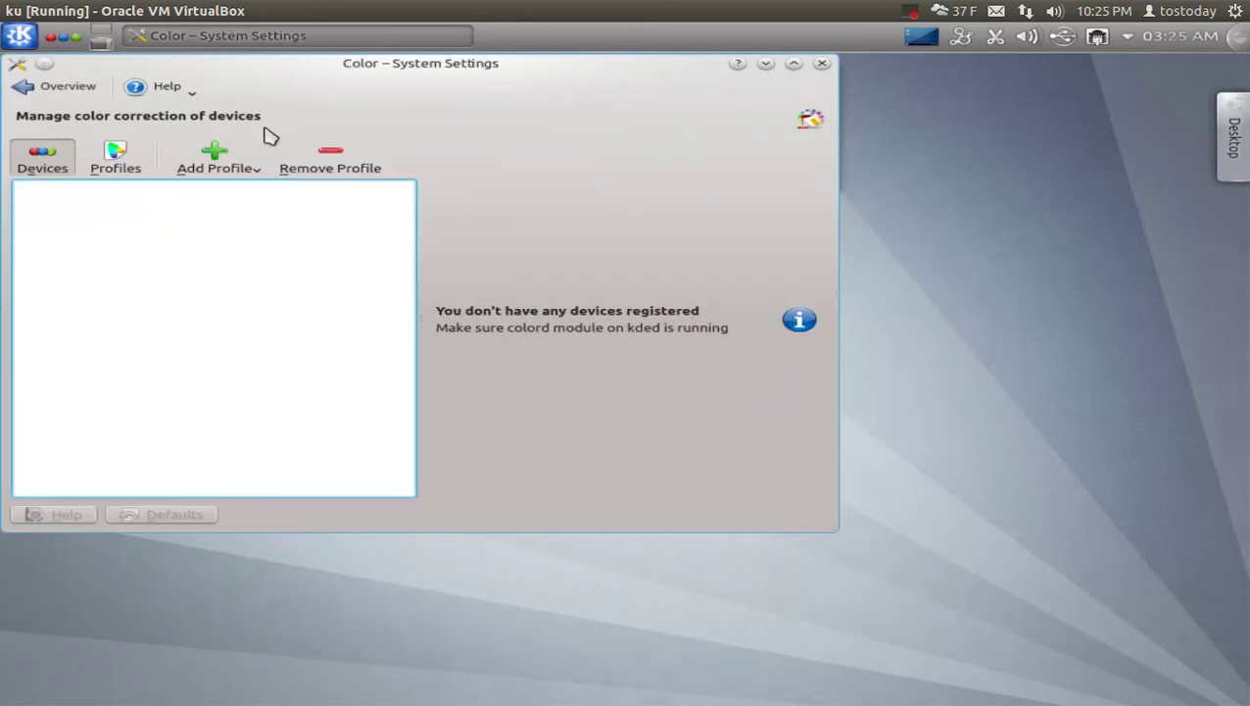
left_click(118, 159)
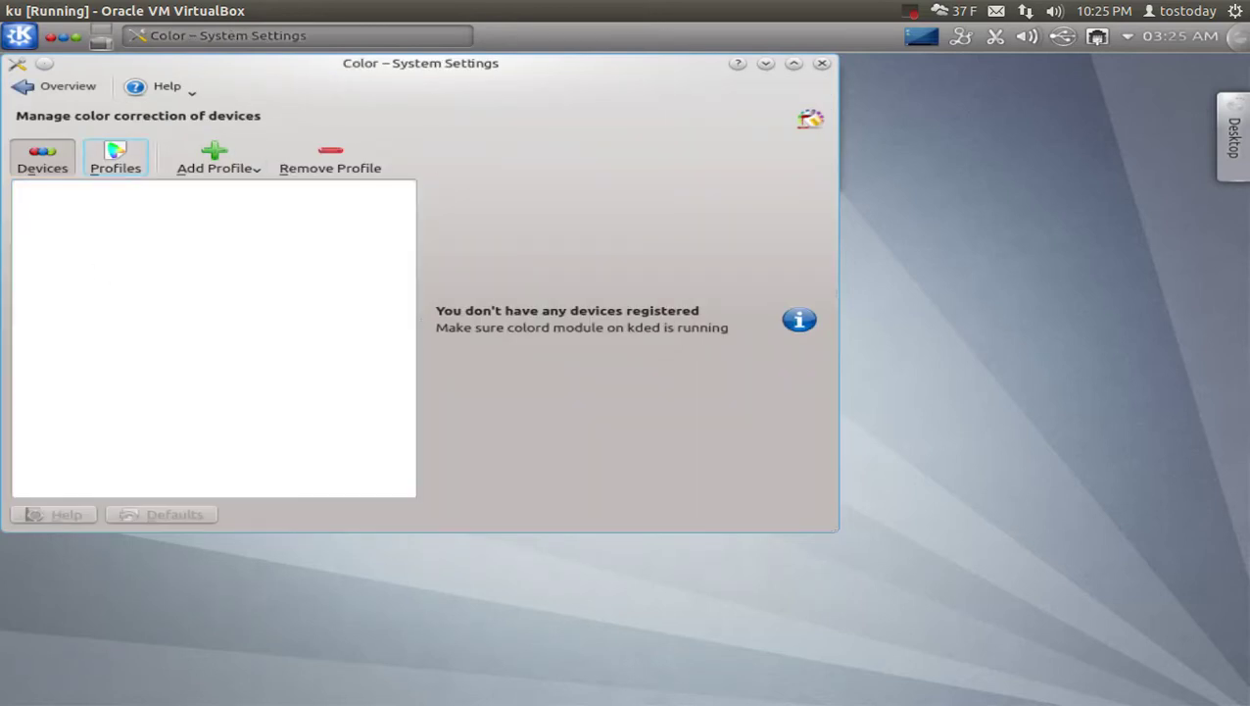
left_click(115, 158)
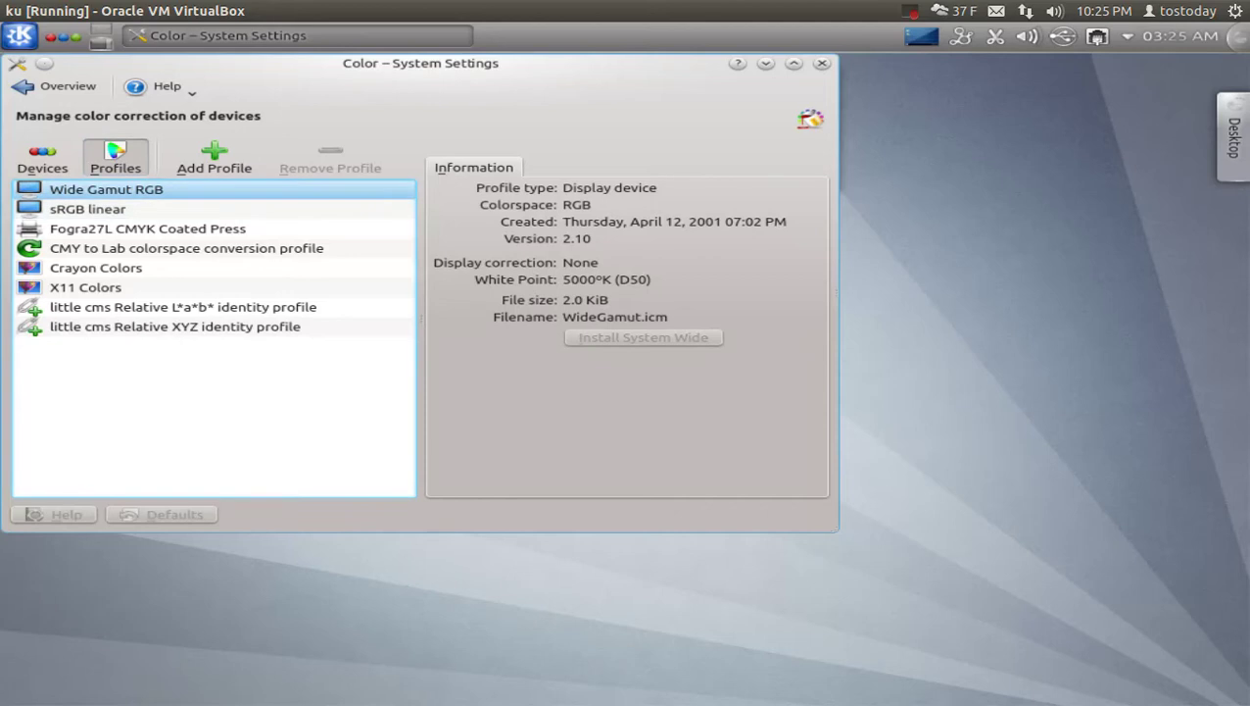
left_click(215, 160)
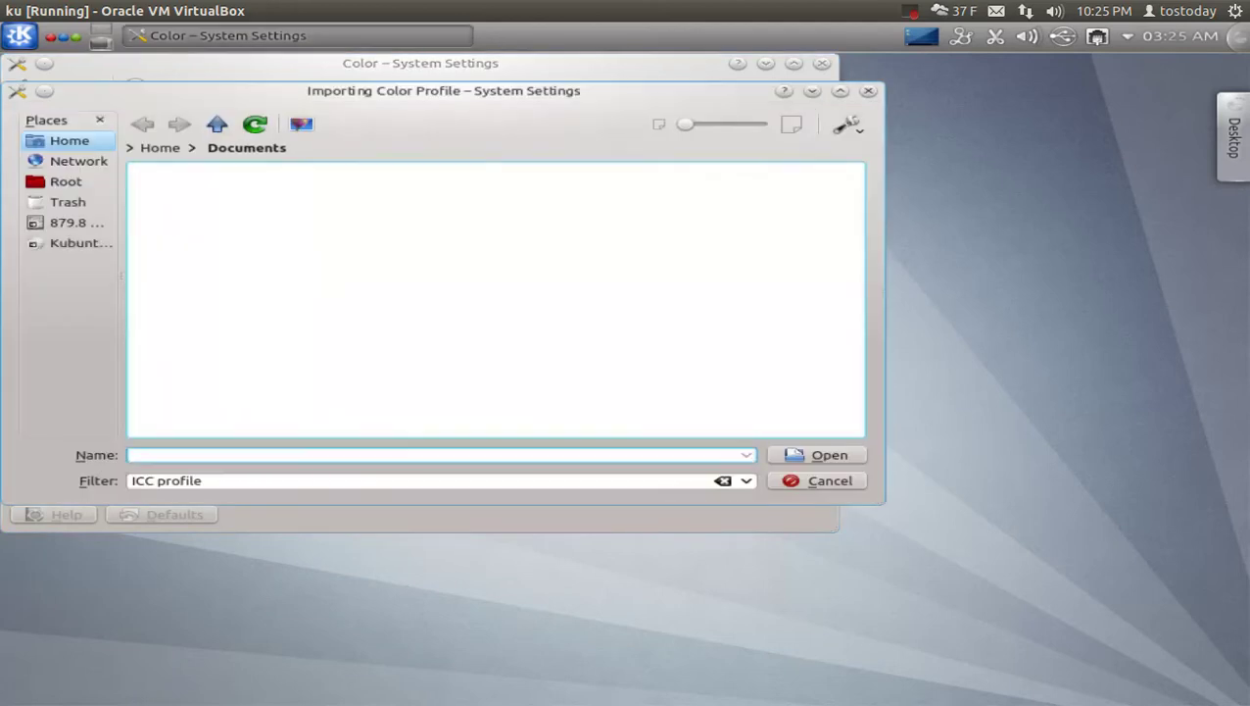
left_click(810, 481)
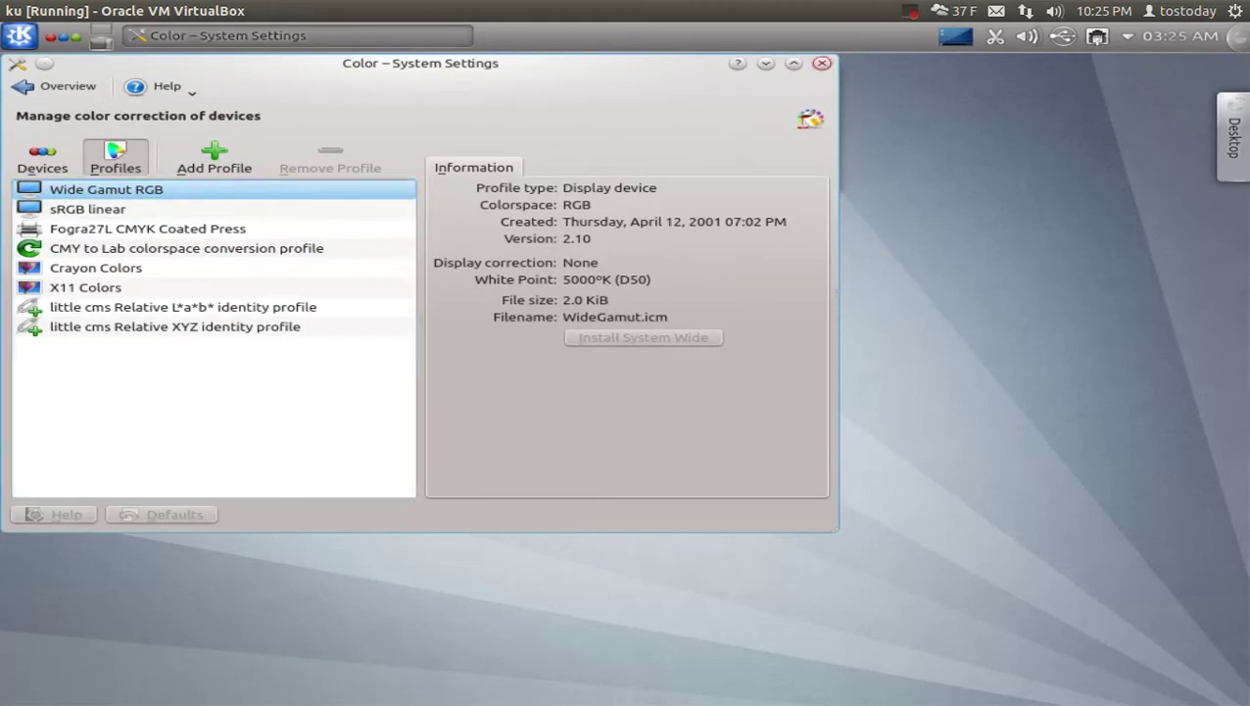
left_click(821, 65)
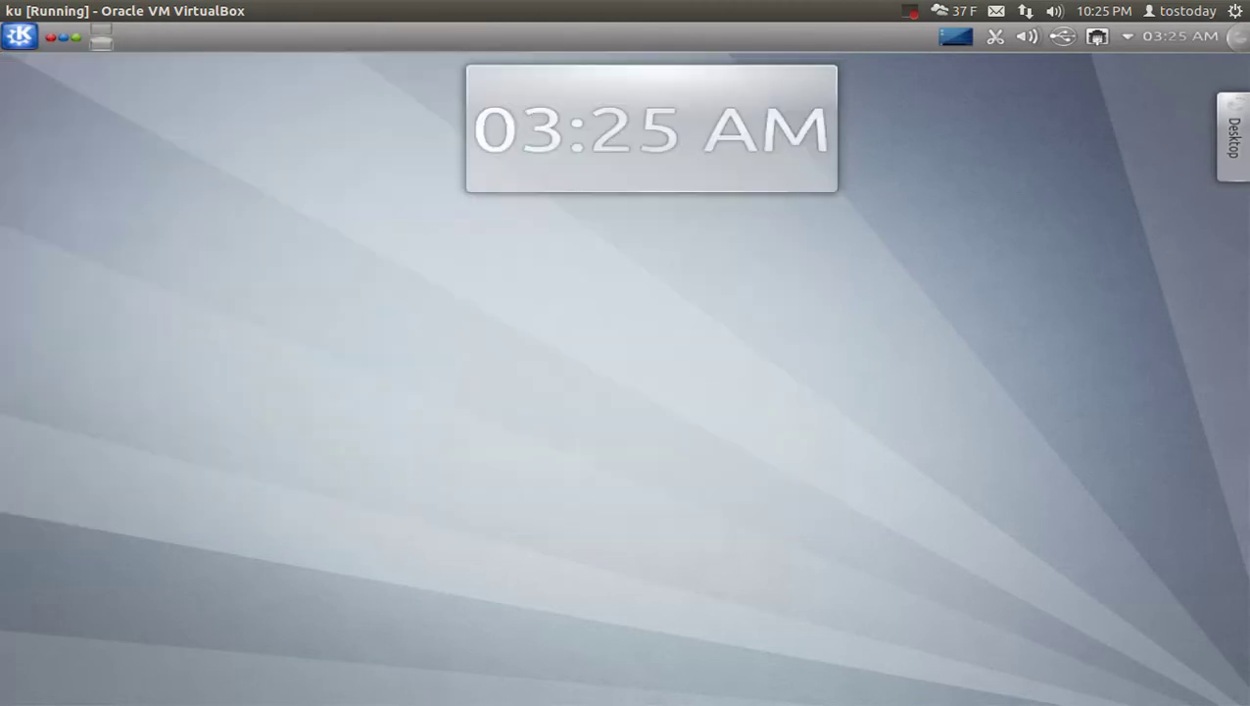
View the general page of the Application Launcher Settings and close it with the options as they are.
left_click(19, 37)
right_click(19, 36)
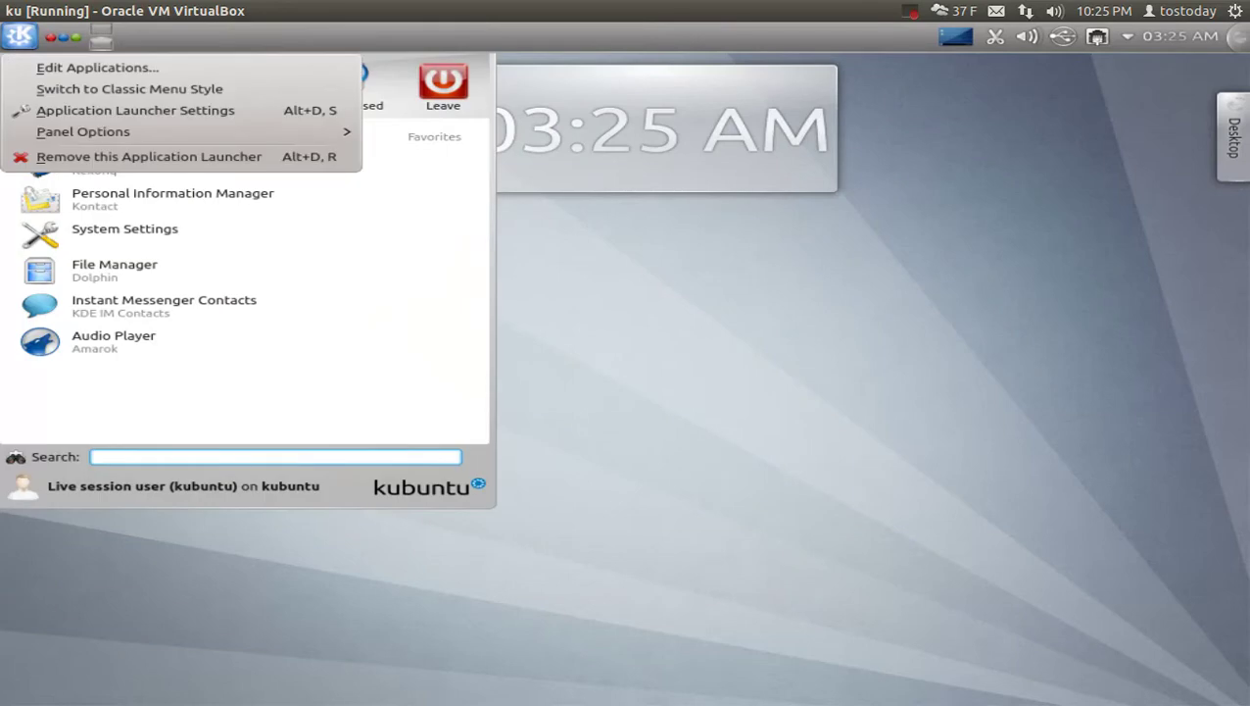
left_click(37, 109)
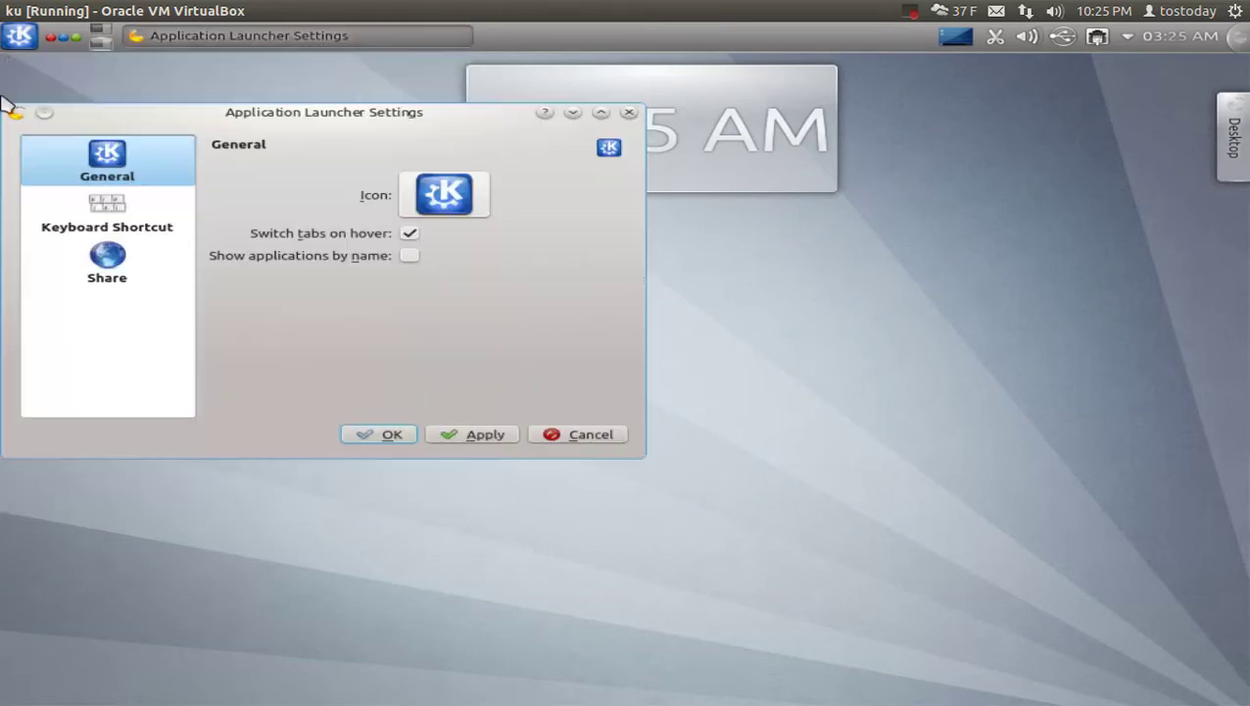
left_click(385, 438)
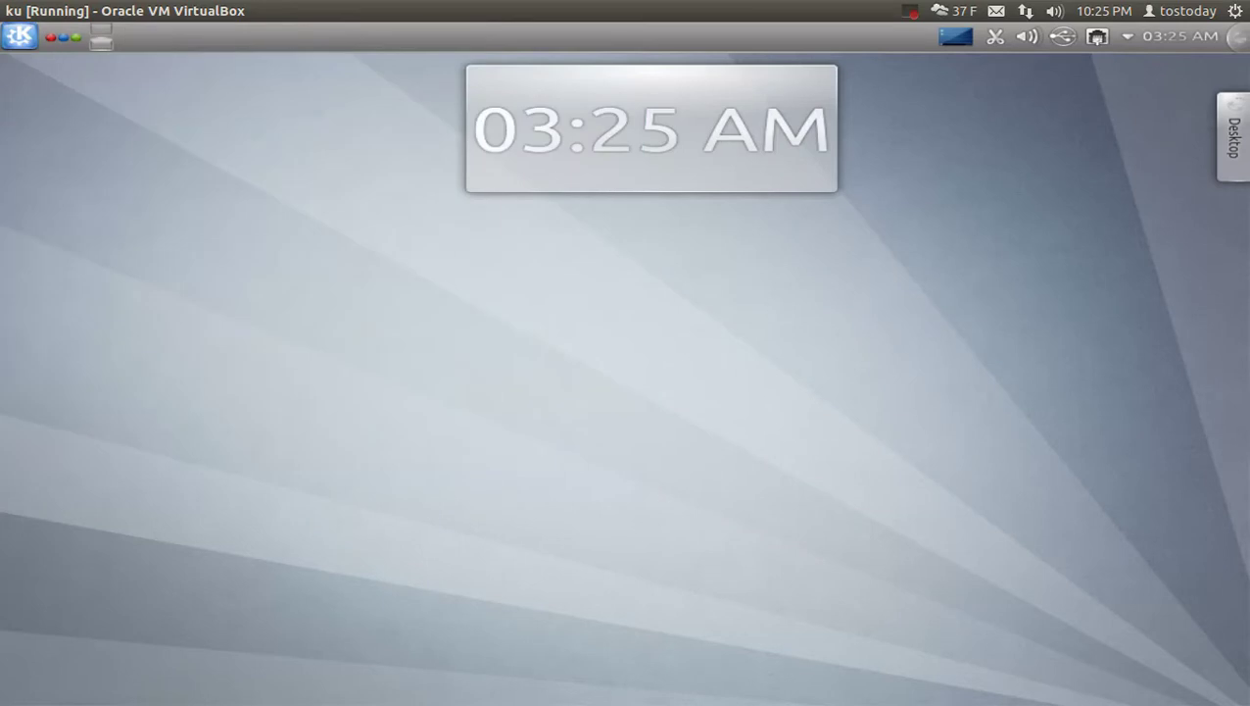
Switch the application launcher to the classic menu style.
left_click(20, 36)
right_click(19, 36)
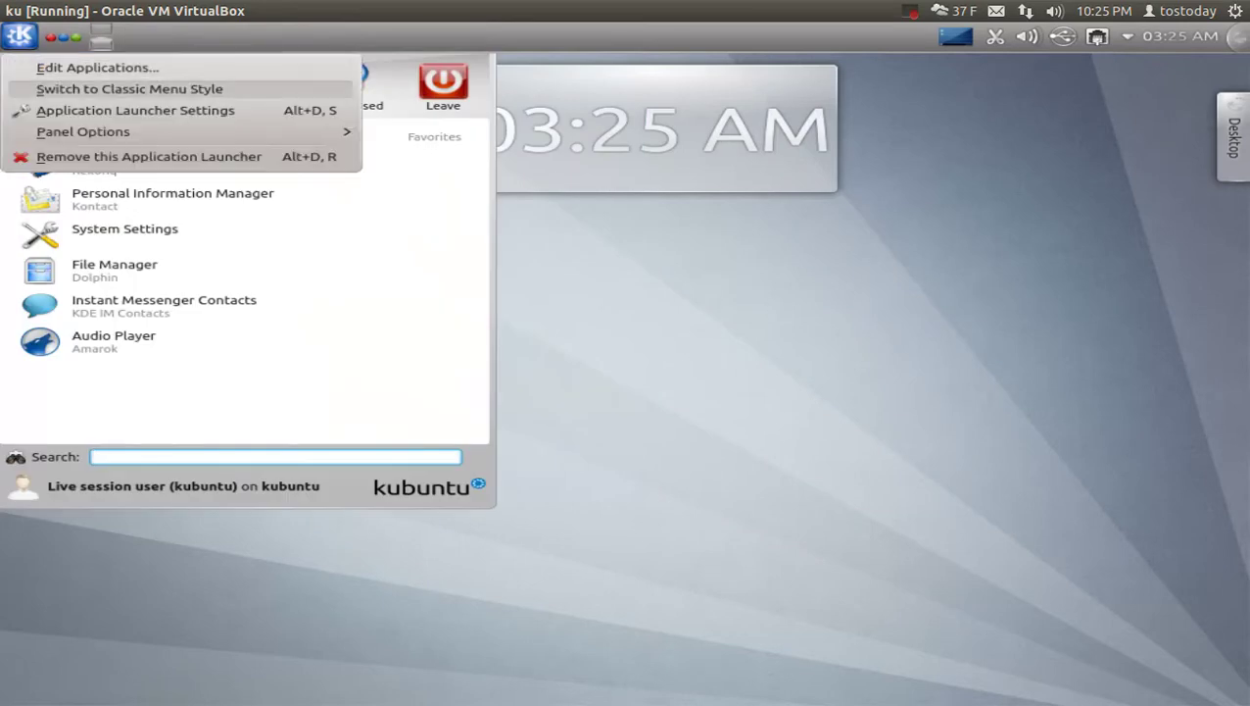
key("Escape")
left_click(549, 322)
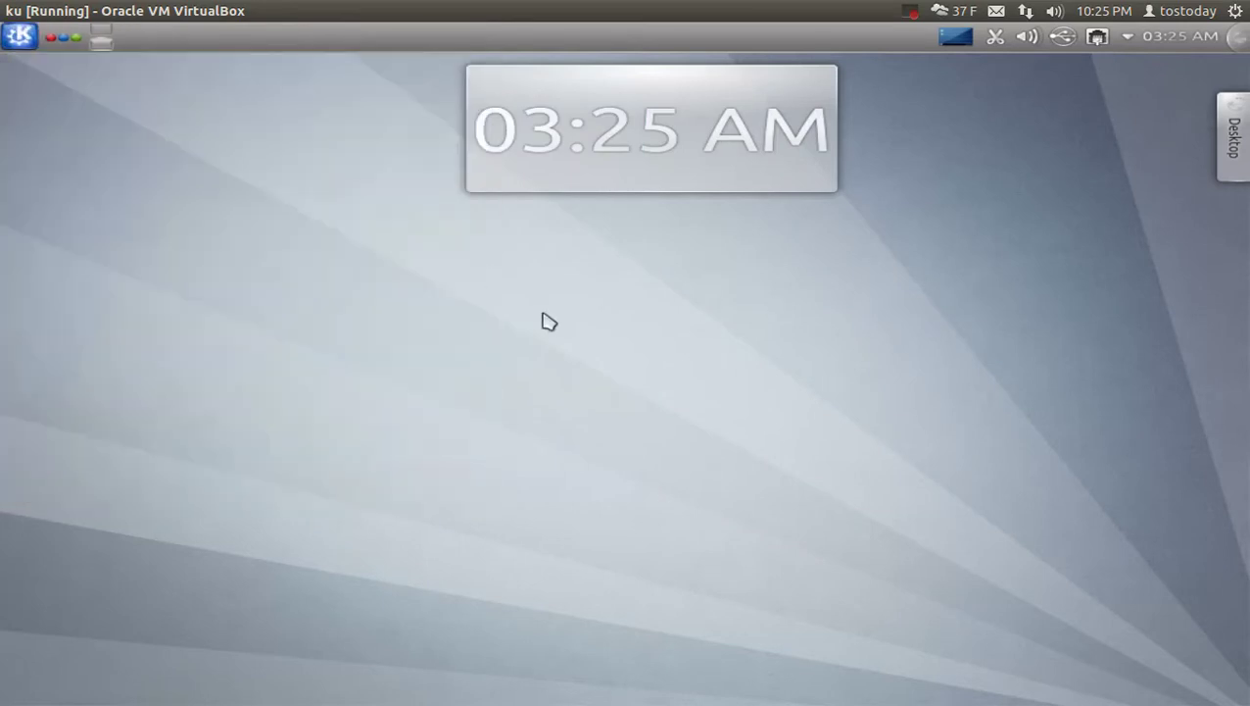
Open the Dragon Player video player from the Multimedia category of the classic menu.
left_click(19, 36)
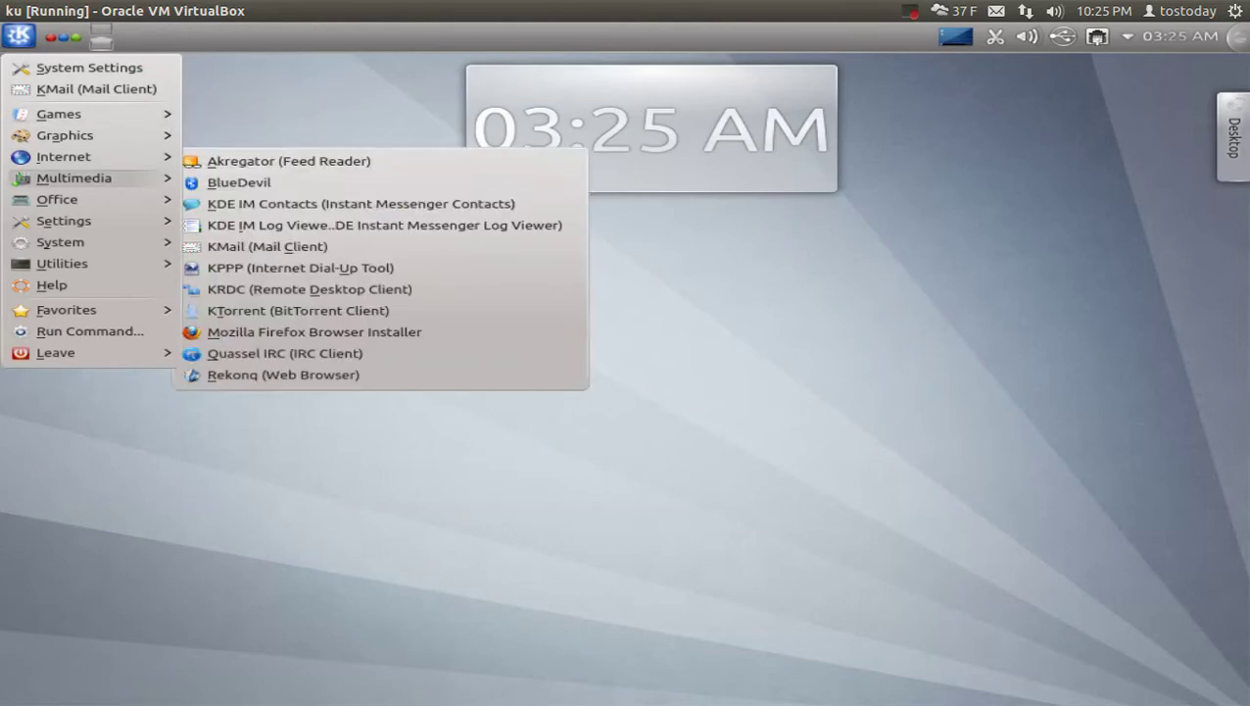
mouse_move(58, 179)
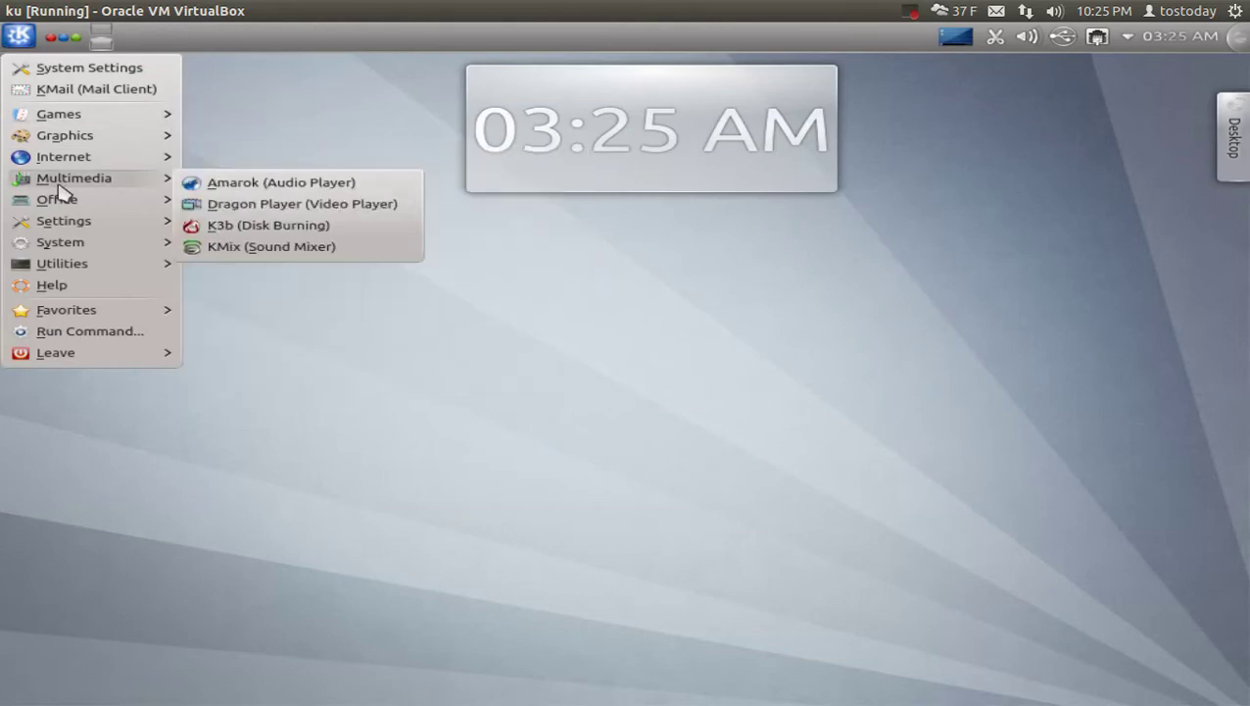
left_click(291, 208)
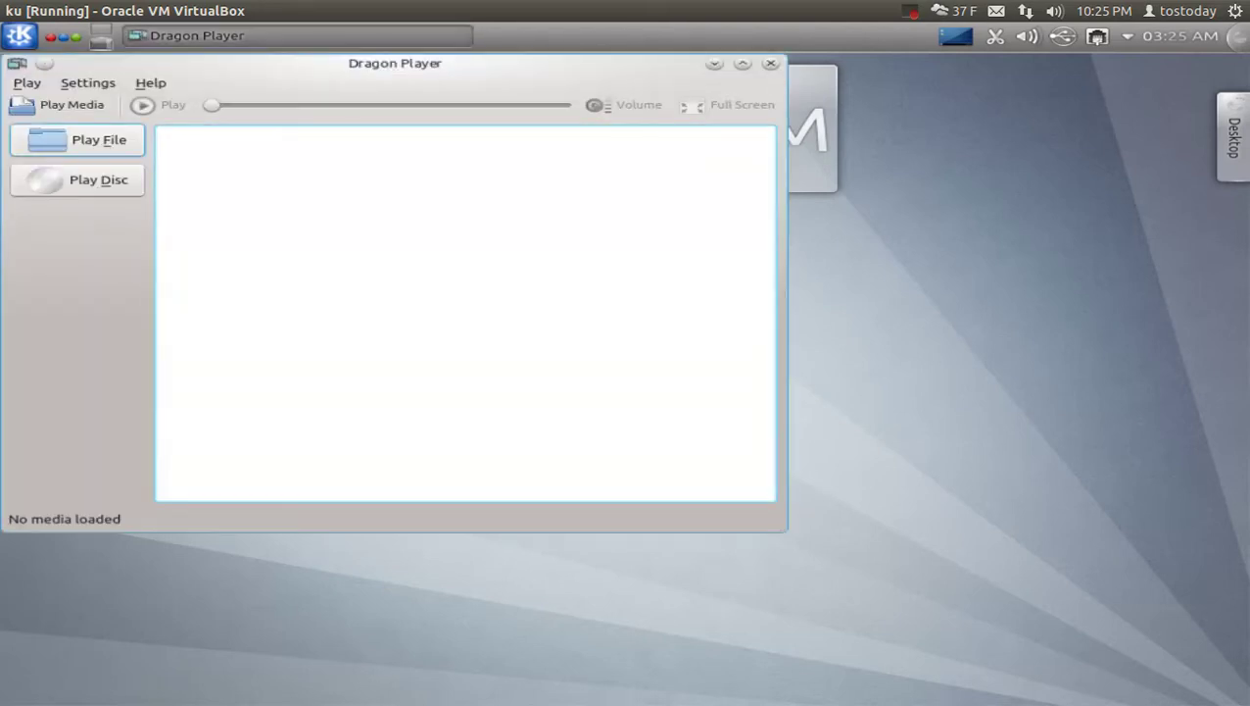
Move the Dragon Player window toward the middle of the desktop, view its settings options and close the player.
left_click_drag(368, 94, 511, 140)
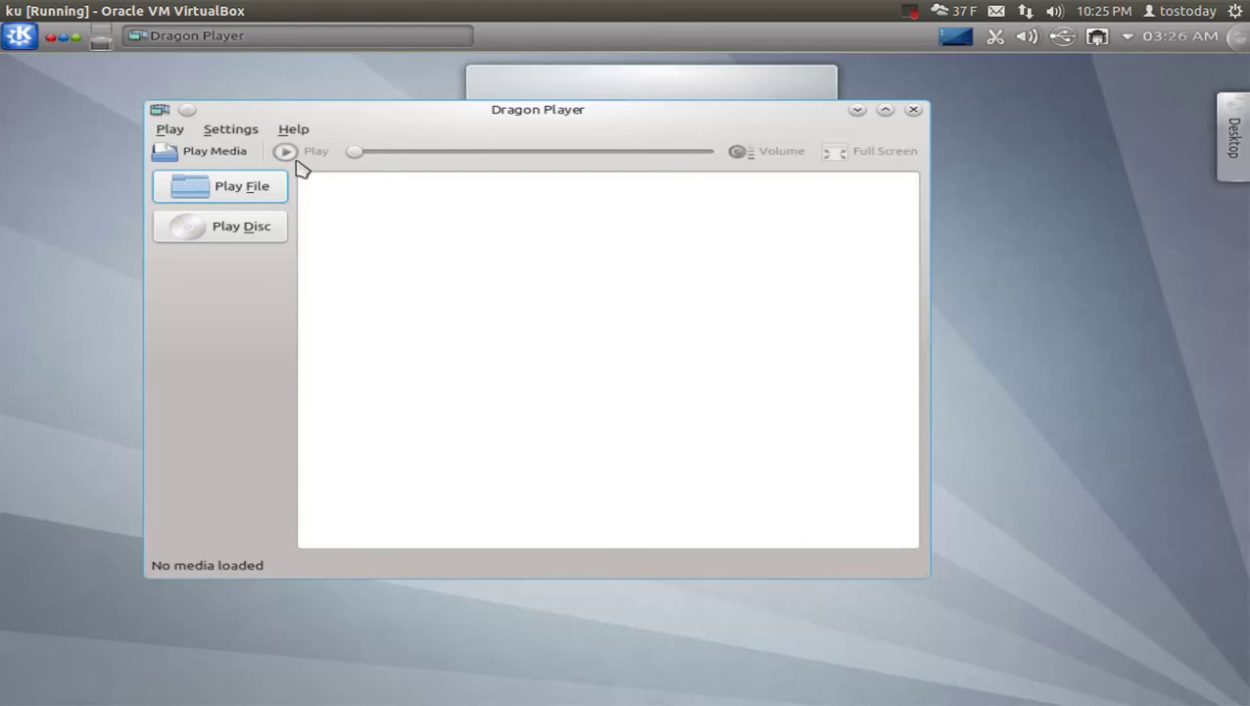
left_click(231, 128)
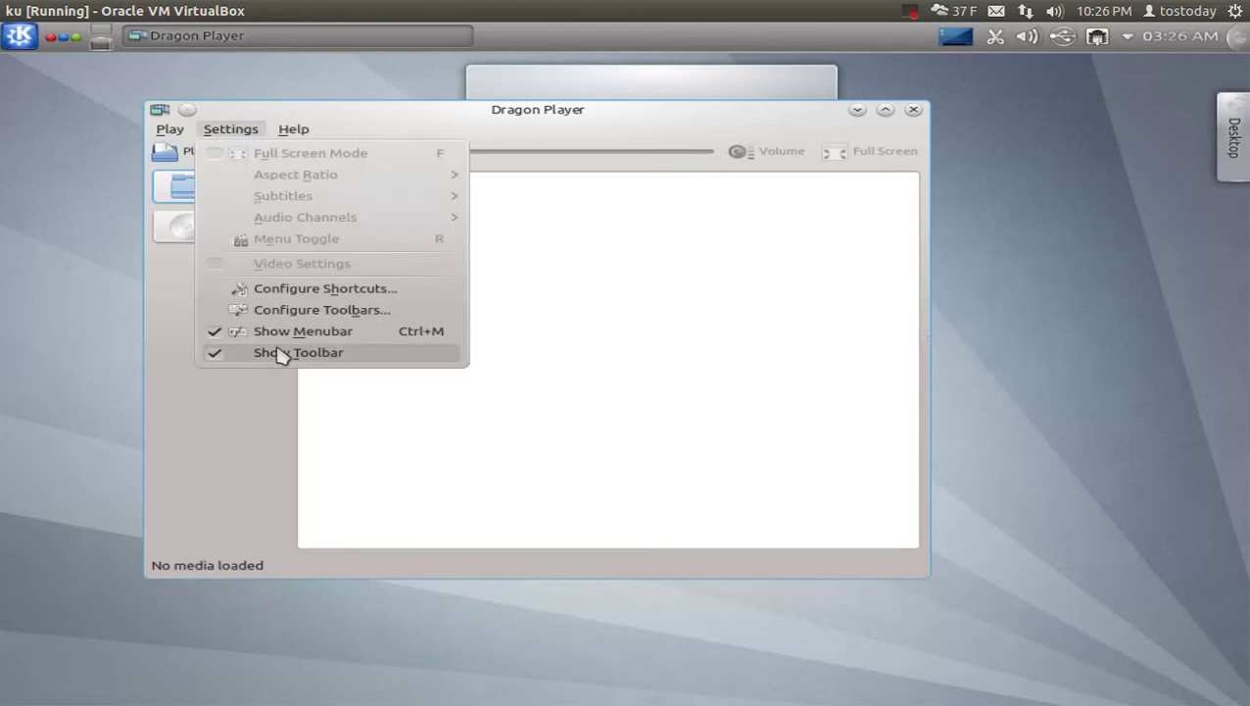
left_click(702, 242)
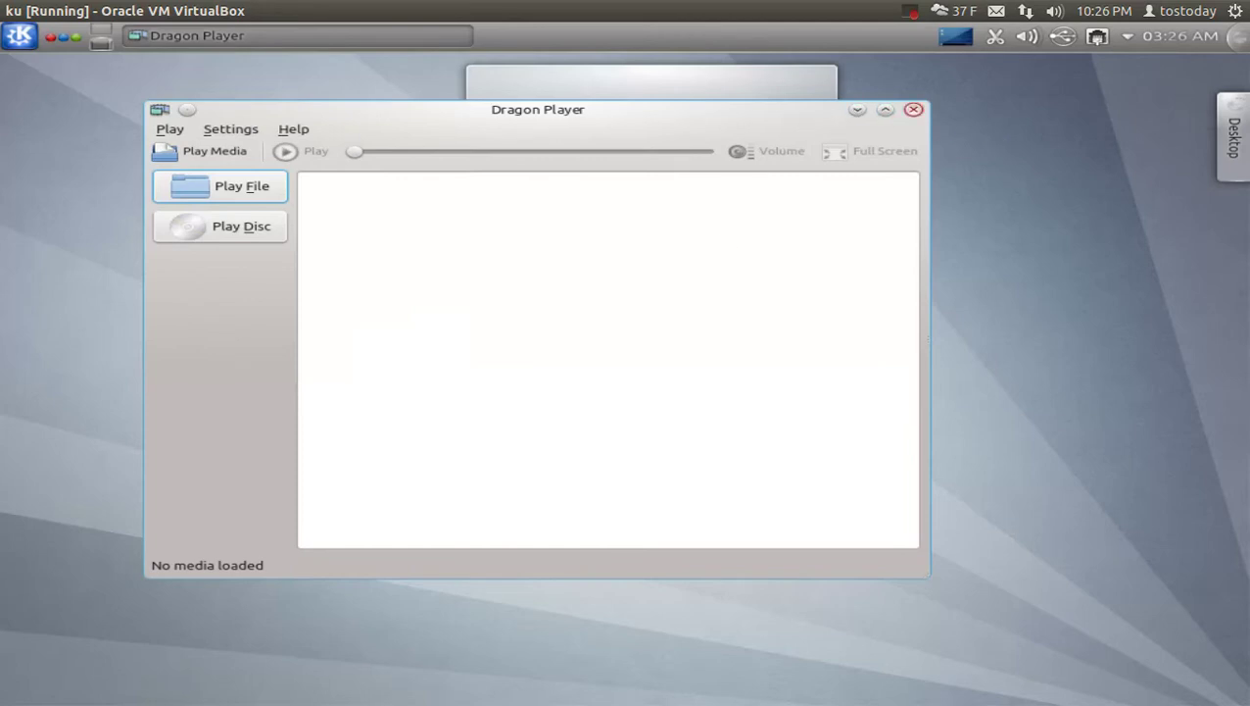
left_click(913, 108)
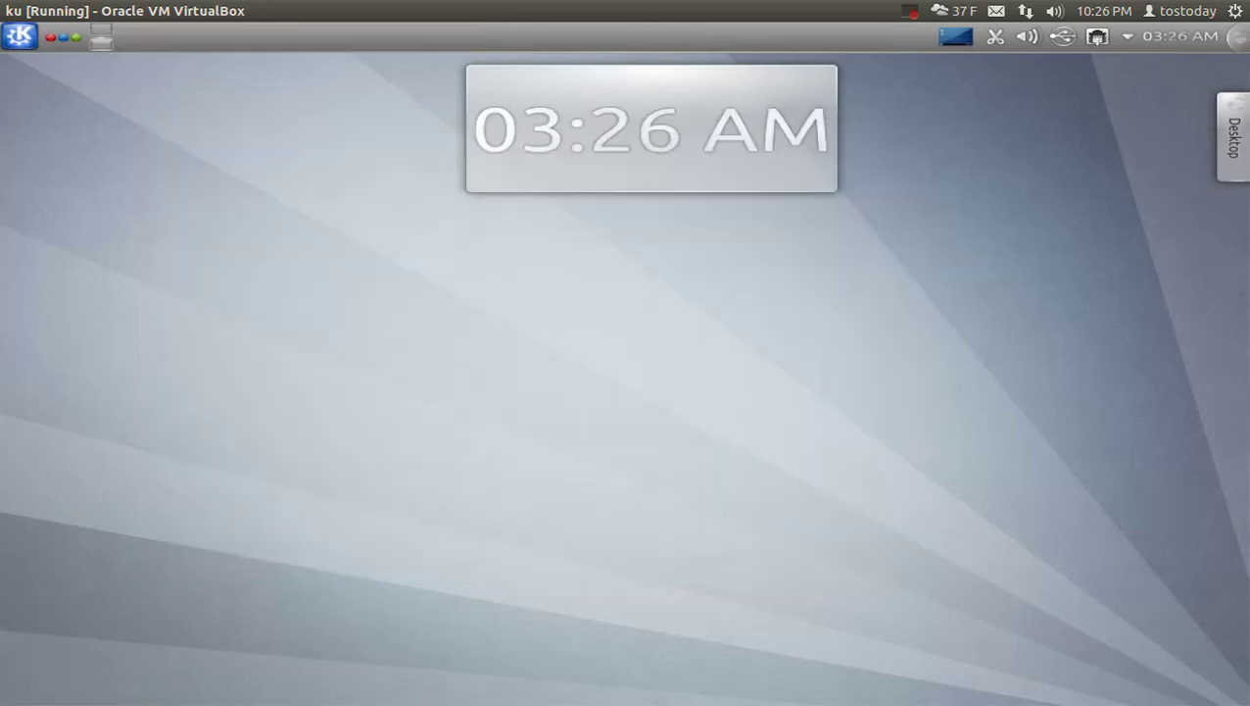
View the classic menu's Application Launcher Menu Settings and close them with the options as they are.
right_click(21, 36)
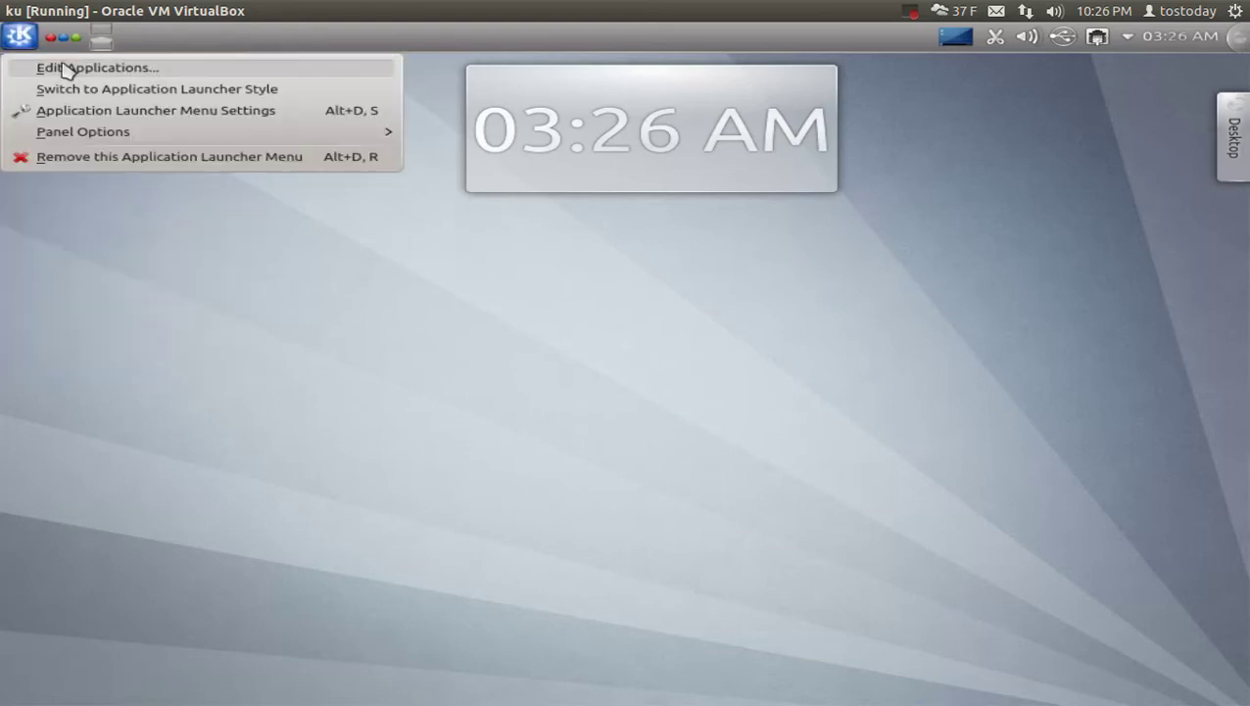
left_click(74, 109)
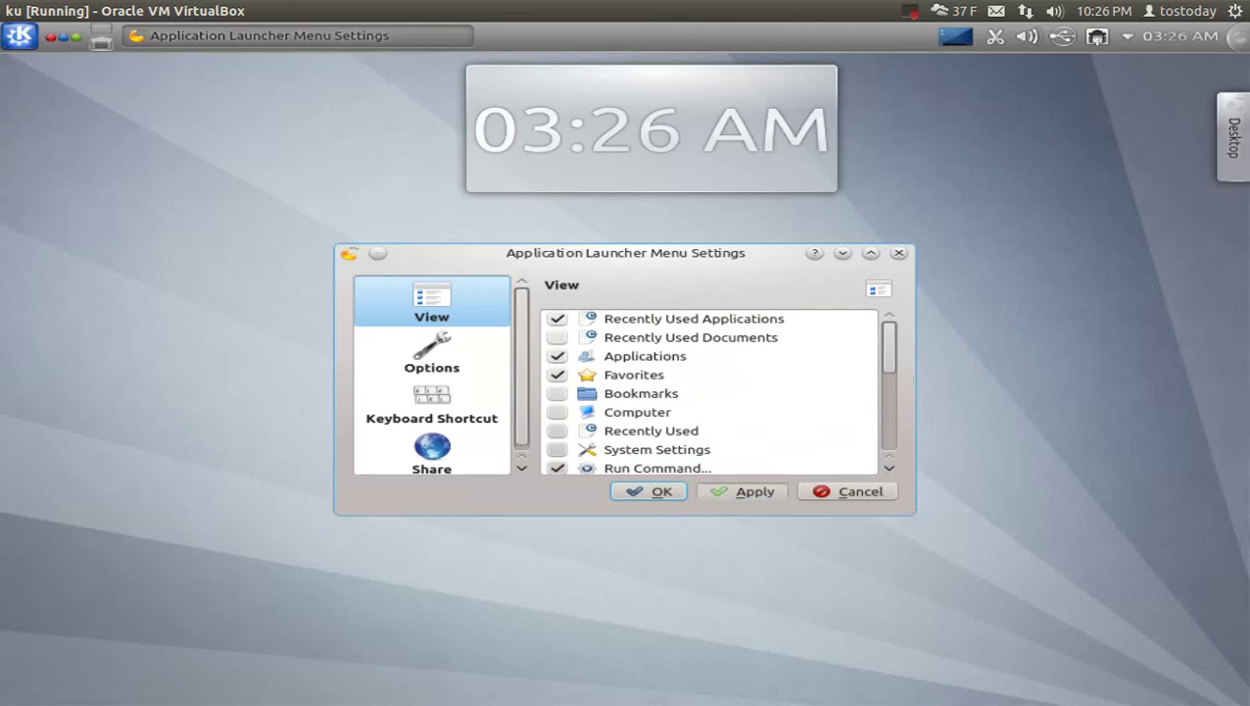
left_click(740, 493)
left_click(680, 496)
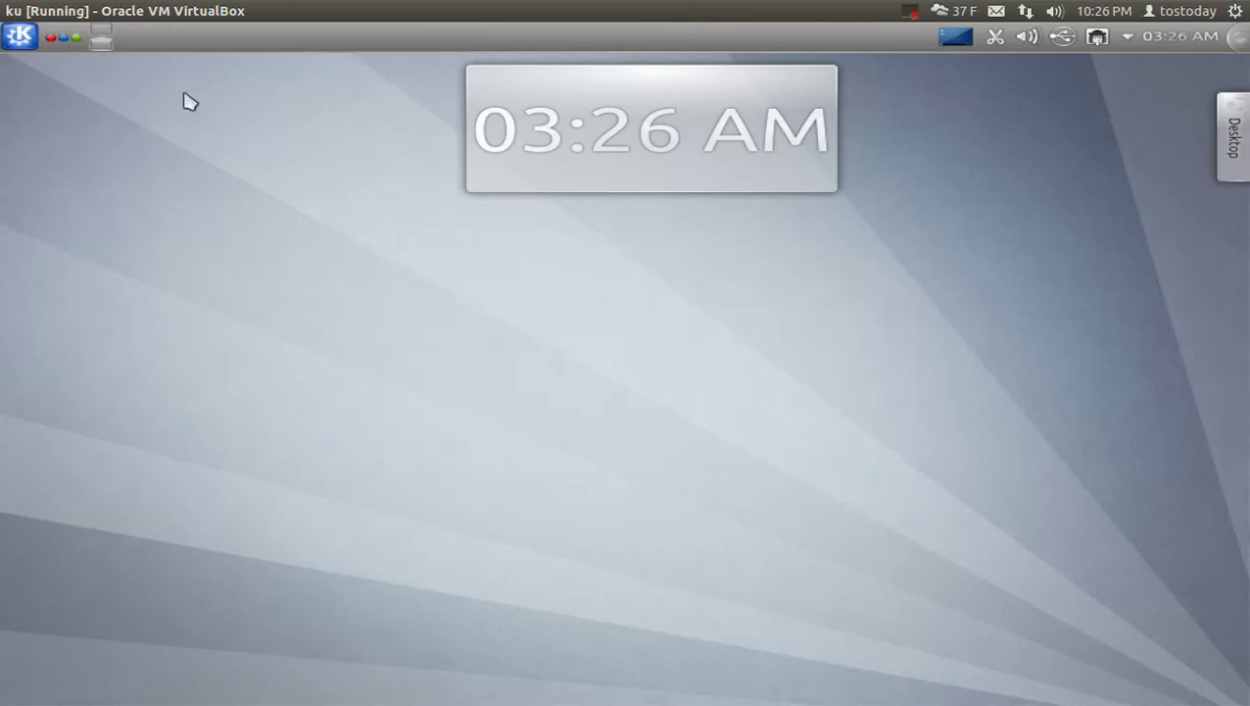
Return the launcher from the classic menu to the Application Launcher style.
left_click(20, 36)
left_click(19, 37)
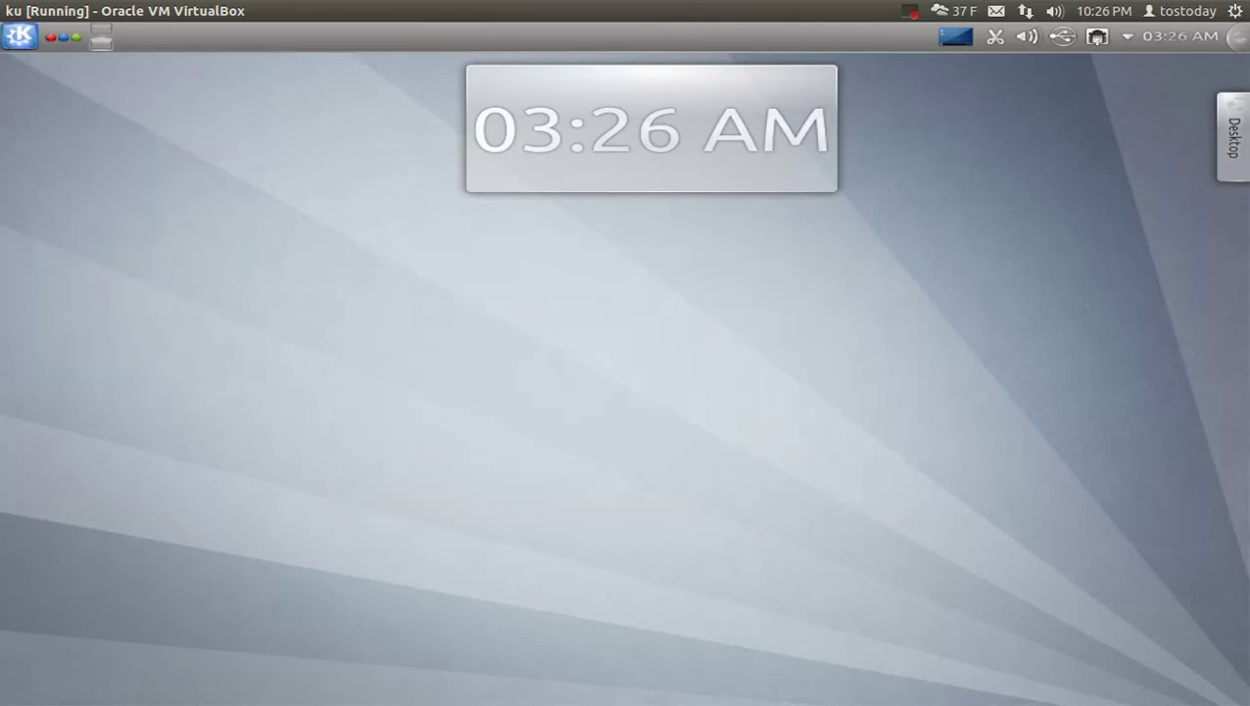
right_click(19, 36)
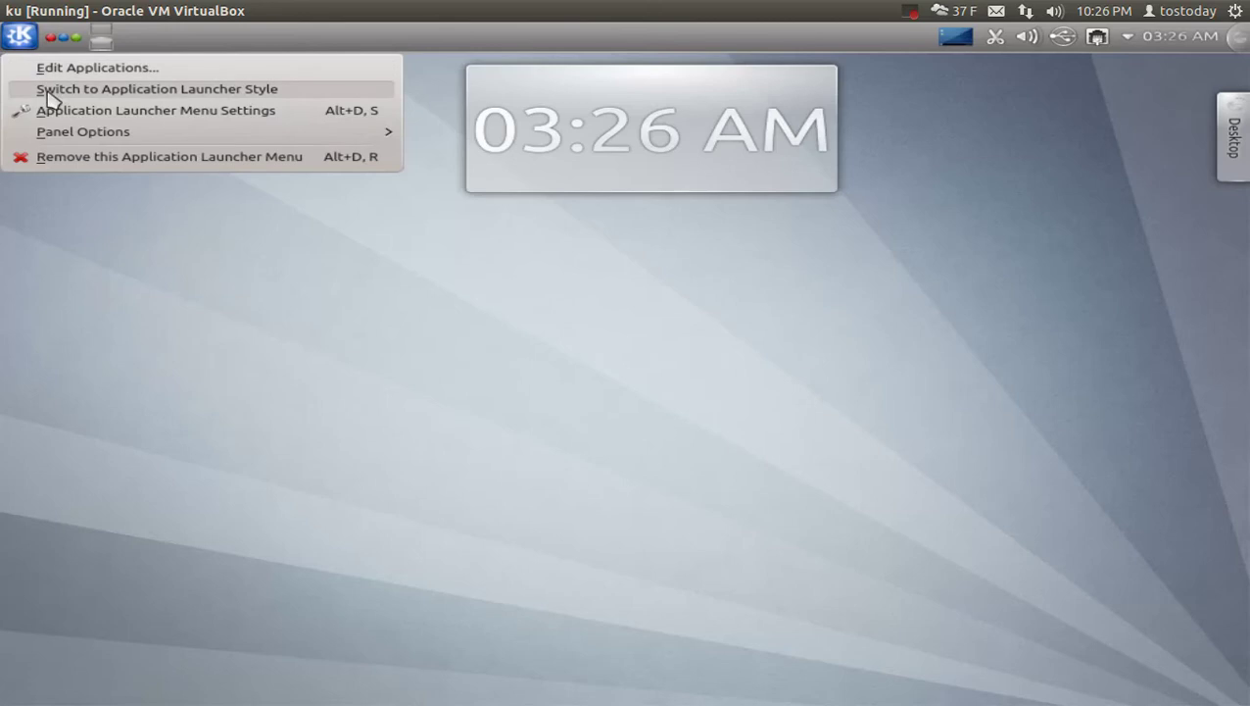
key("Escape")
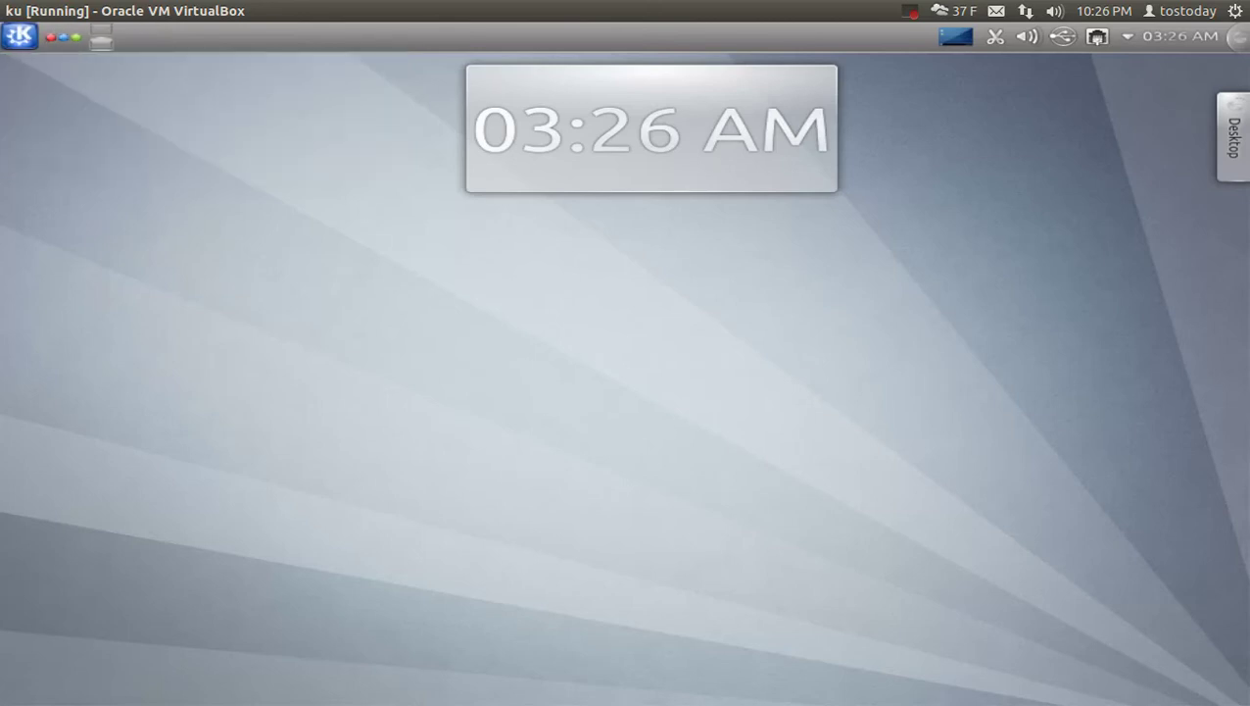
View the favorites in the Application Launcher and close the launcher.
left_click(19, 36)
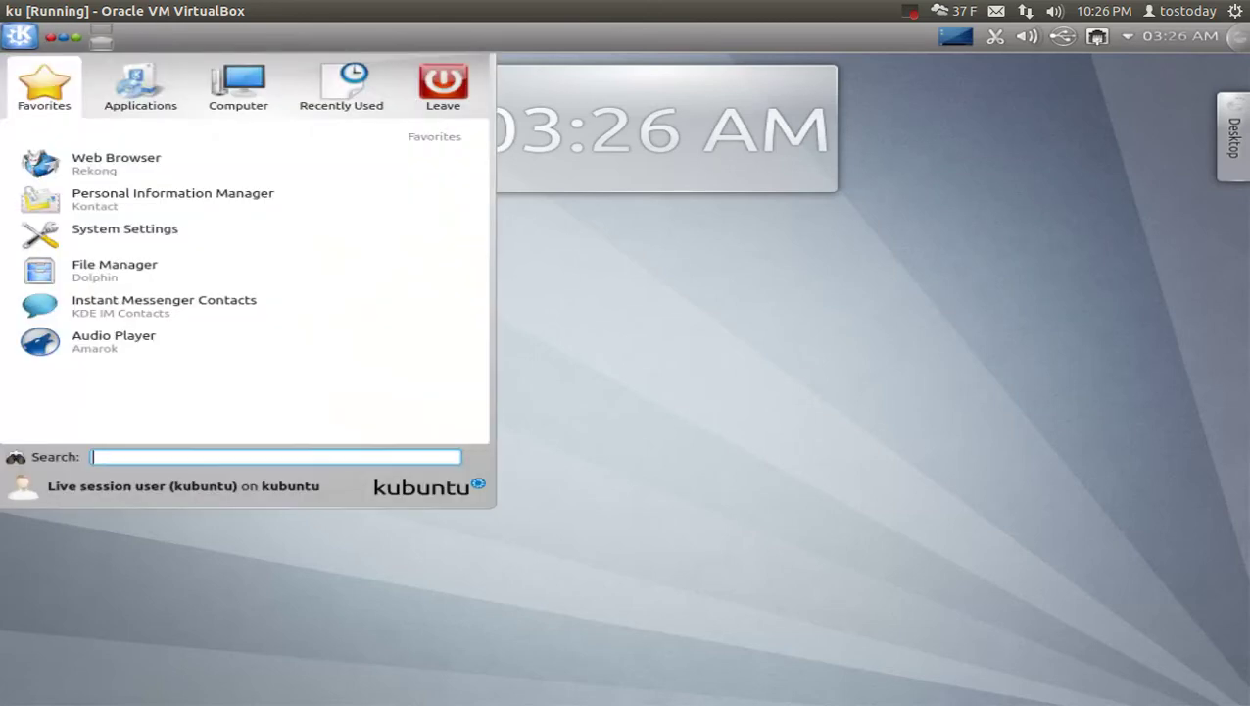
left_click(33, 35)
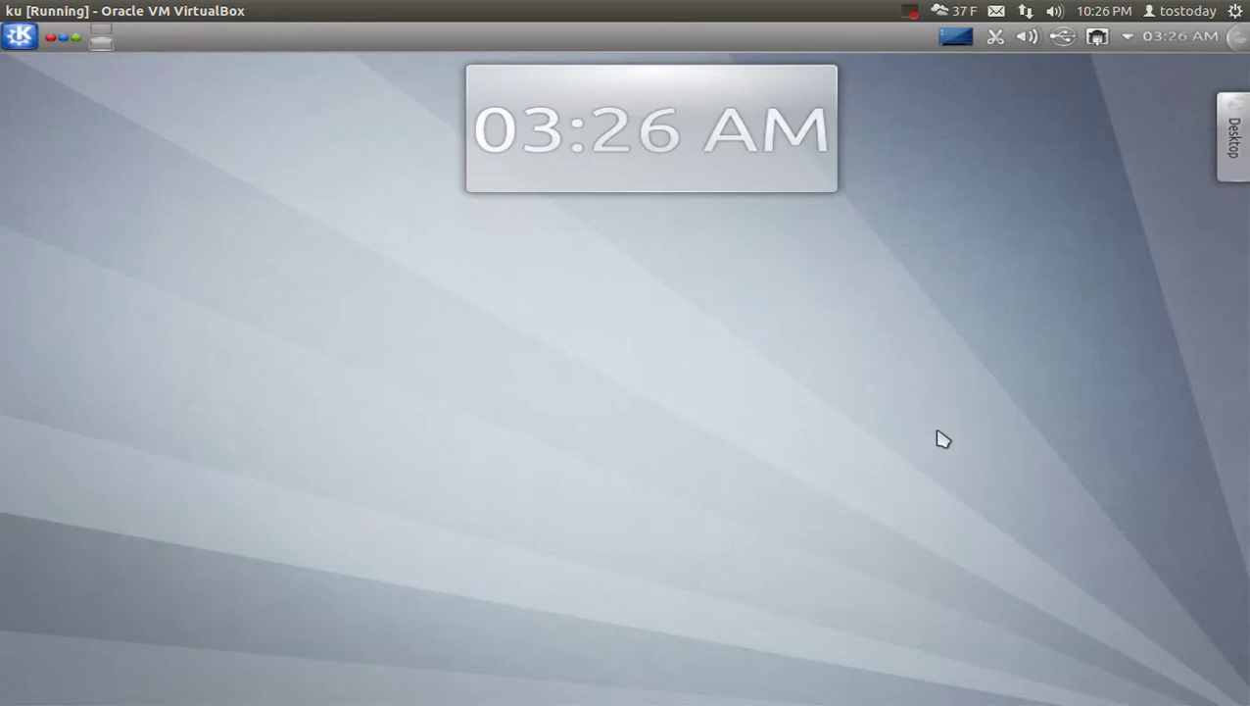
View the context menu options of the empty desktop and dismiss them without choosing any.
right_click(412, 270)
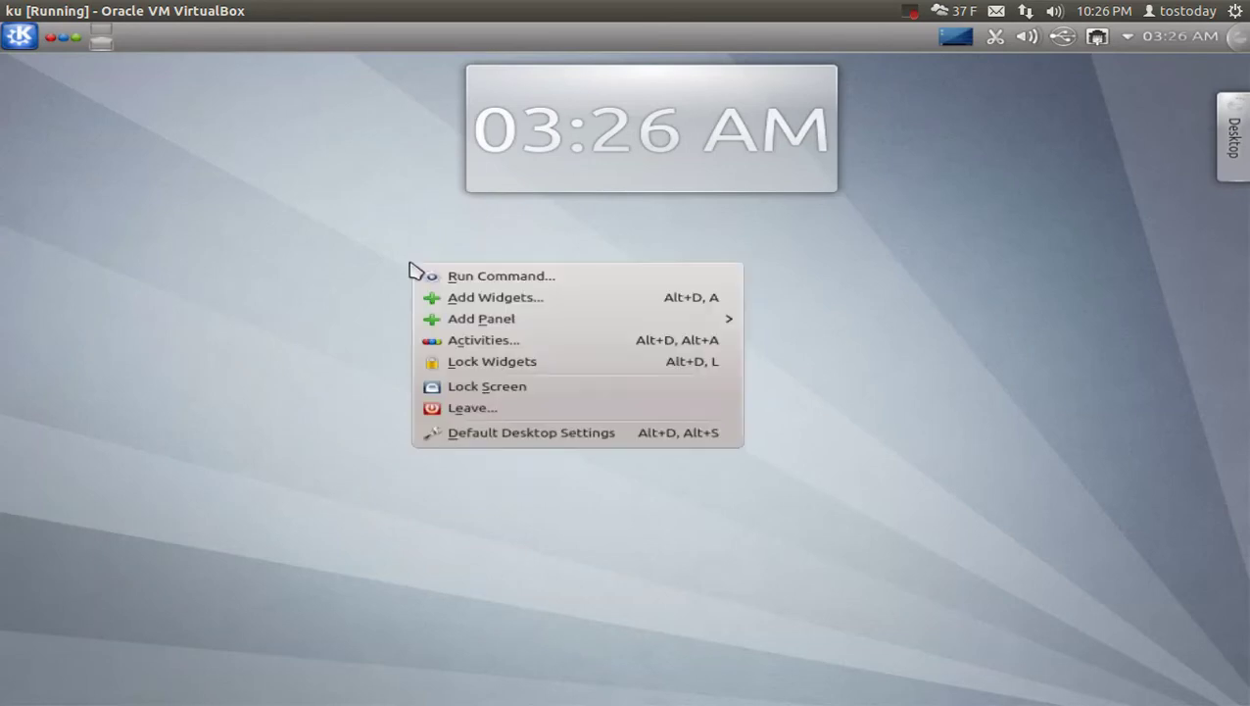
left_click(355, 250)
right_click(352, 242)
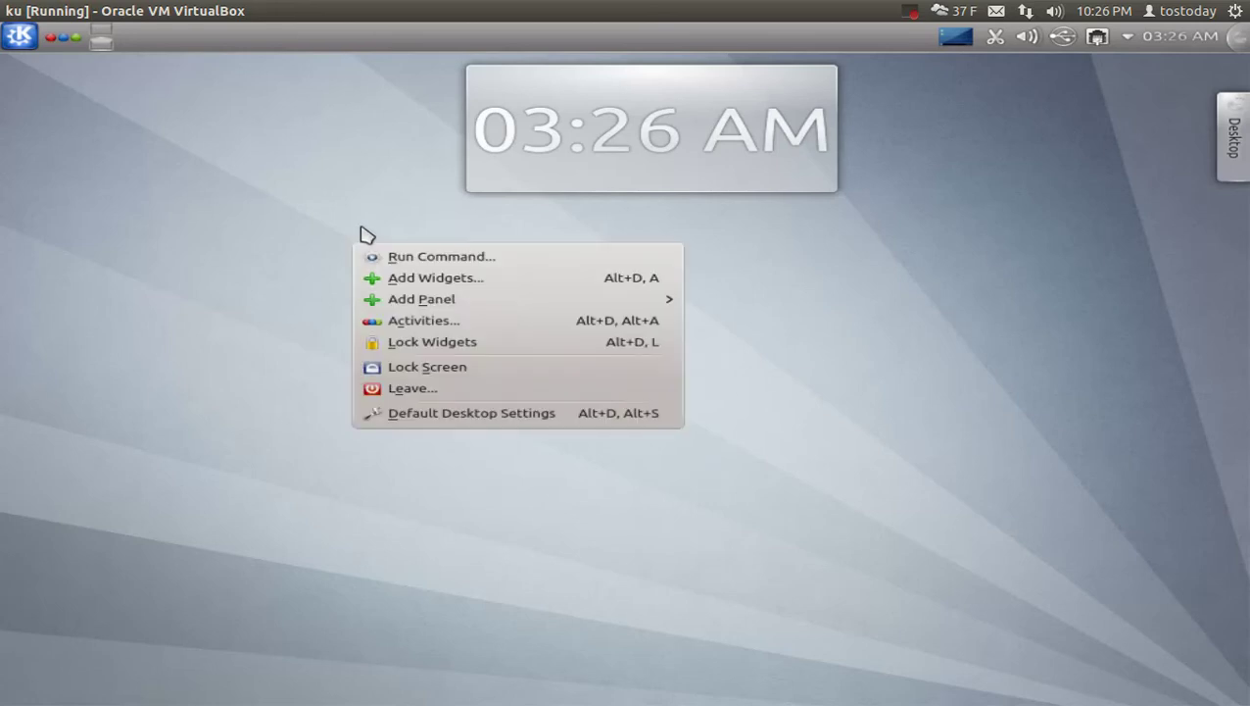
left_click(1025, 345)
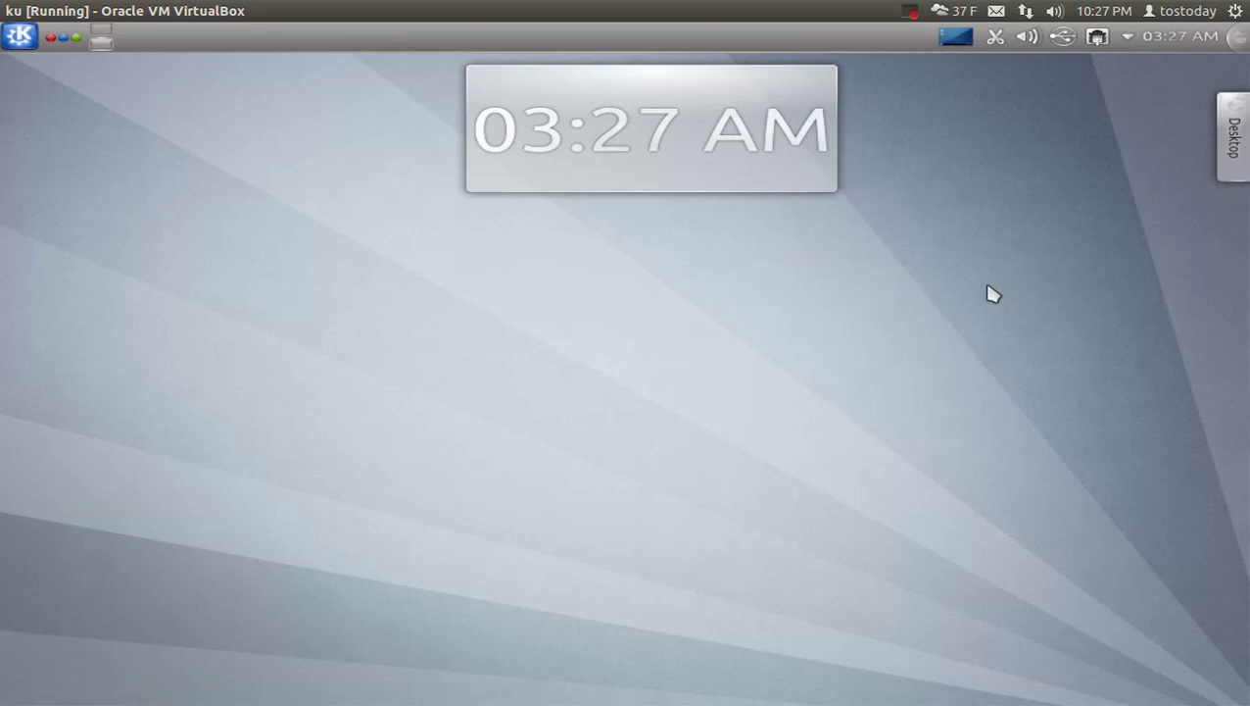
left_click(911, 16)
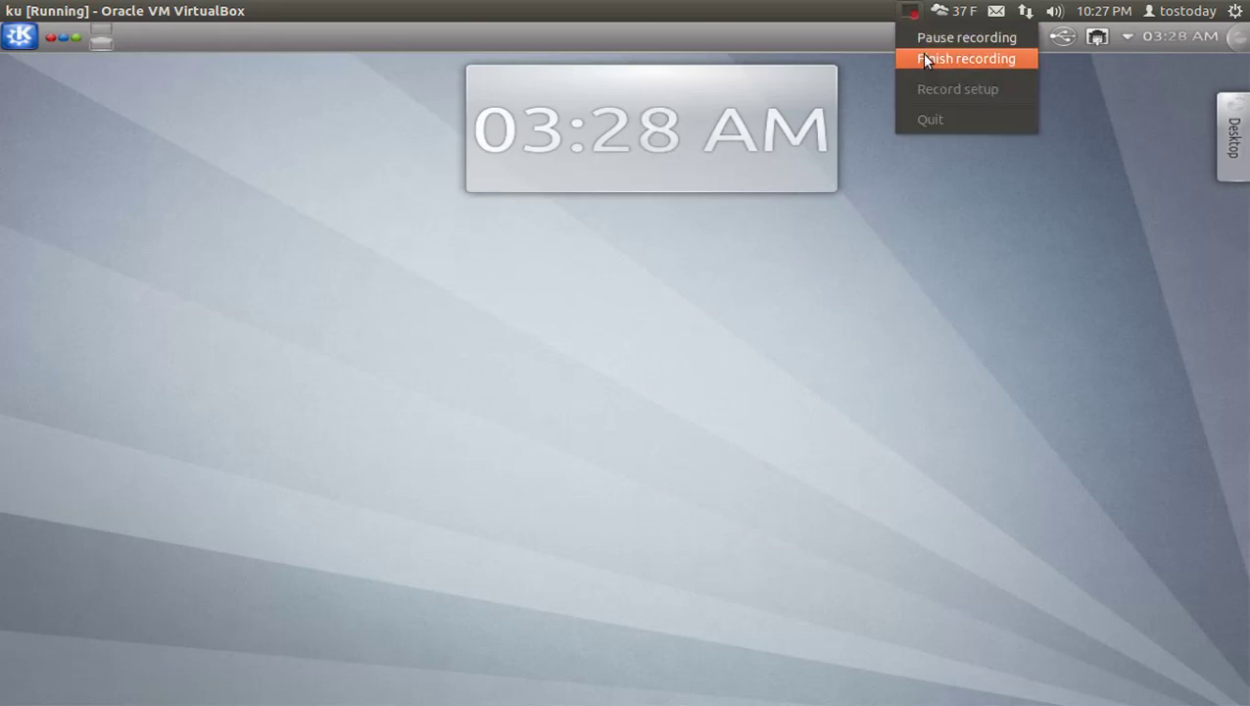